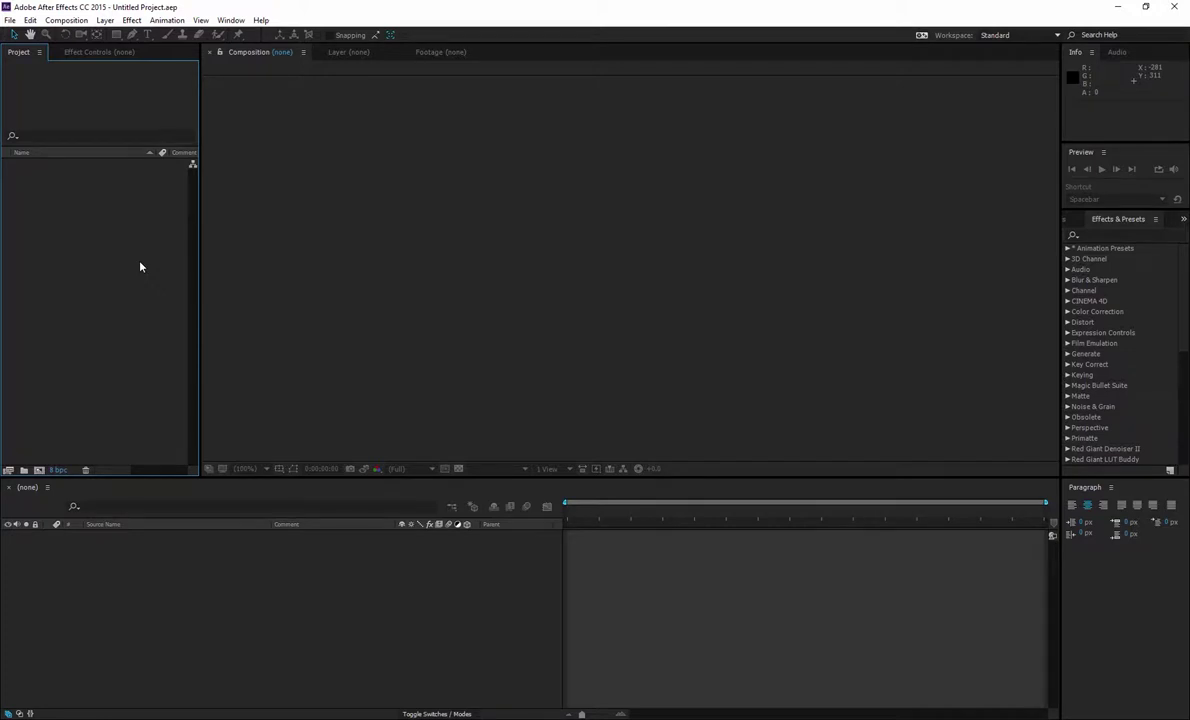
Create Comp 1 from the HDTV 1080 25 preset (1920x1080, 25 fps)
{"action": "right_click", "coordinate": [140, 267]}
{"action": "left_click", "coordinate": [170, 268]}
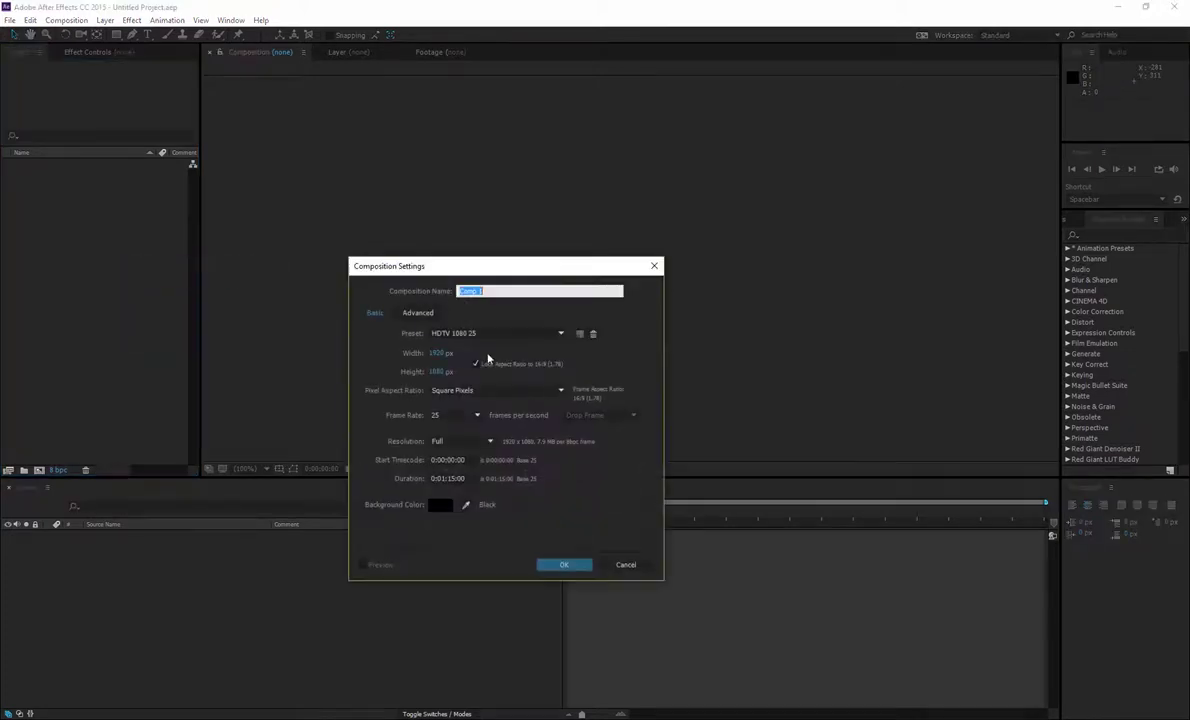
{"action": "left_click_drag", "start_coordinate": [515, 266], "coordinate": [549, 248]}
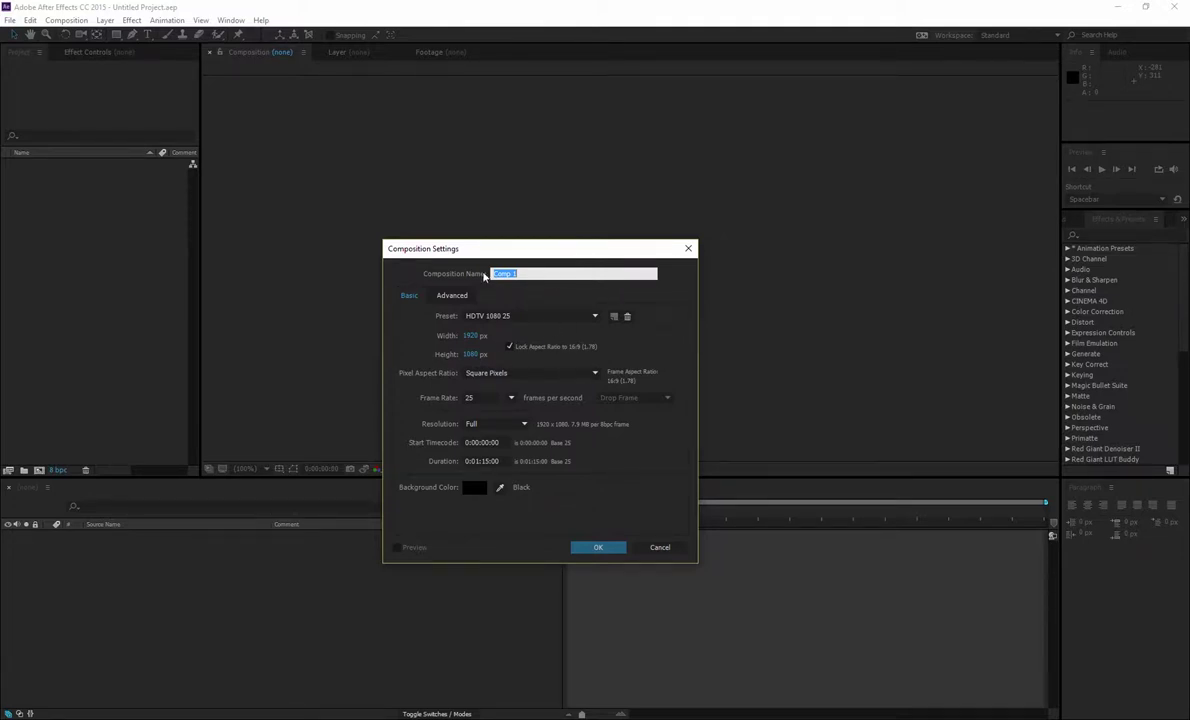
{"action": "left_click", "coordinate": [598, 547]}
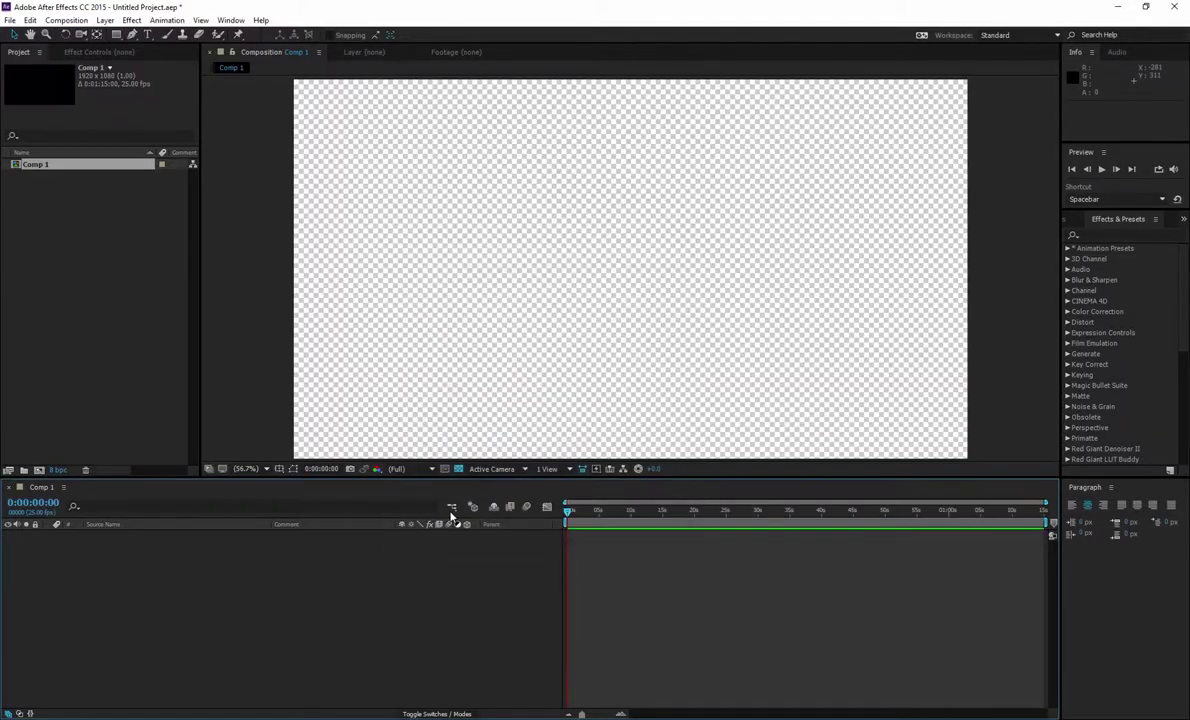
{"action": "left_click", "coordinate": [188, 576]}
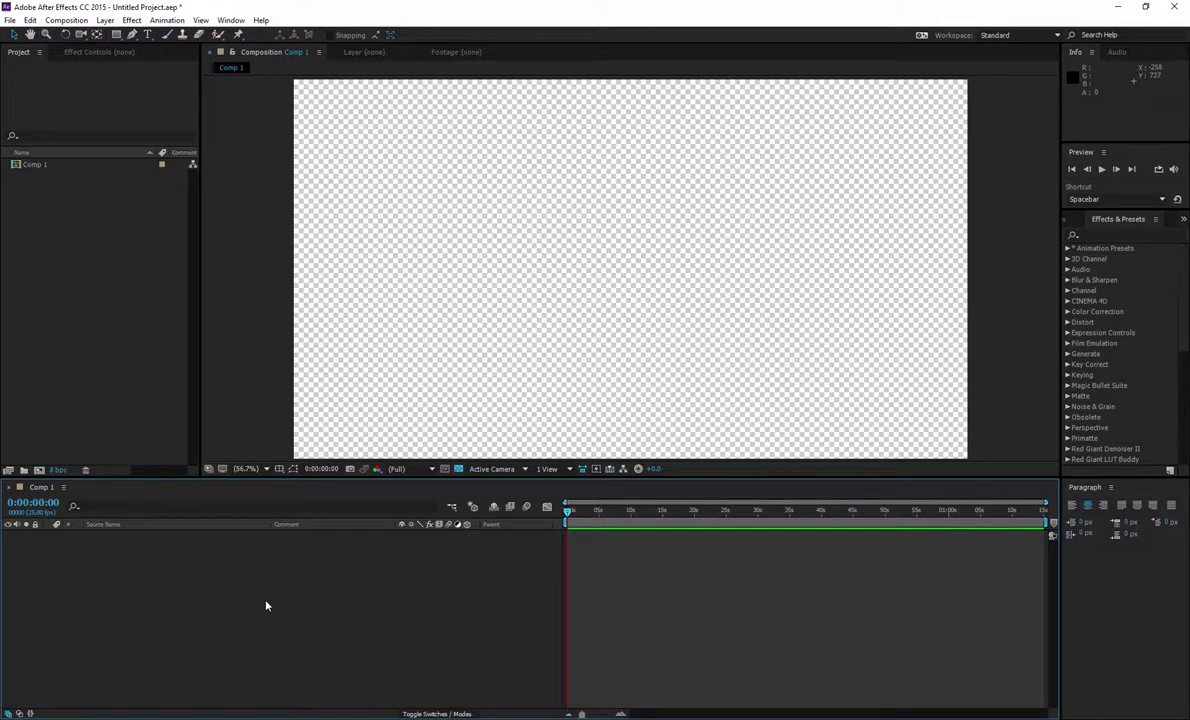
{"action": "right_click", "coordinate": [219, 627]}
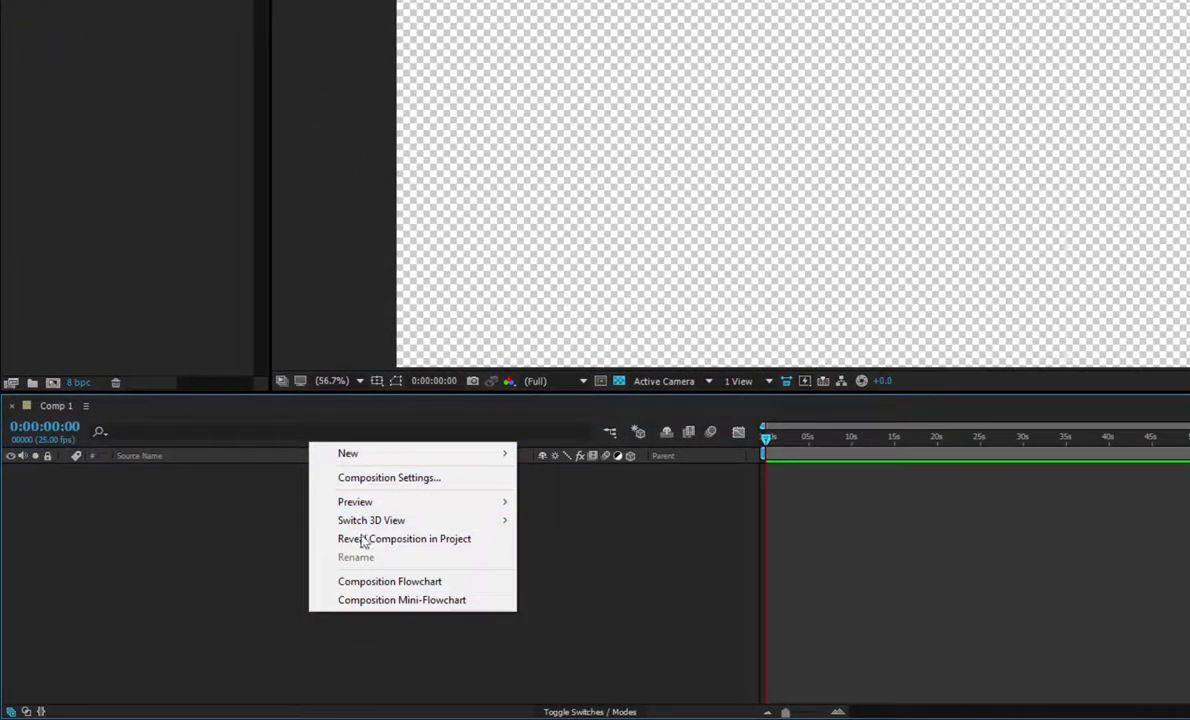
{"action": "mouse_move", "coordinate": [393, 457]}
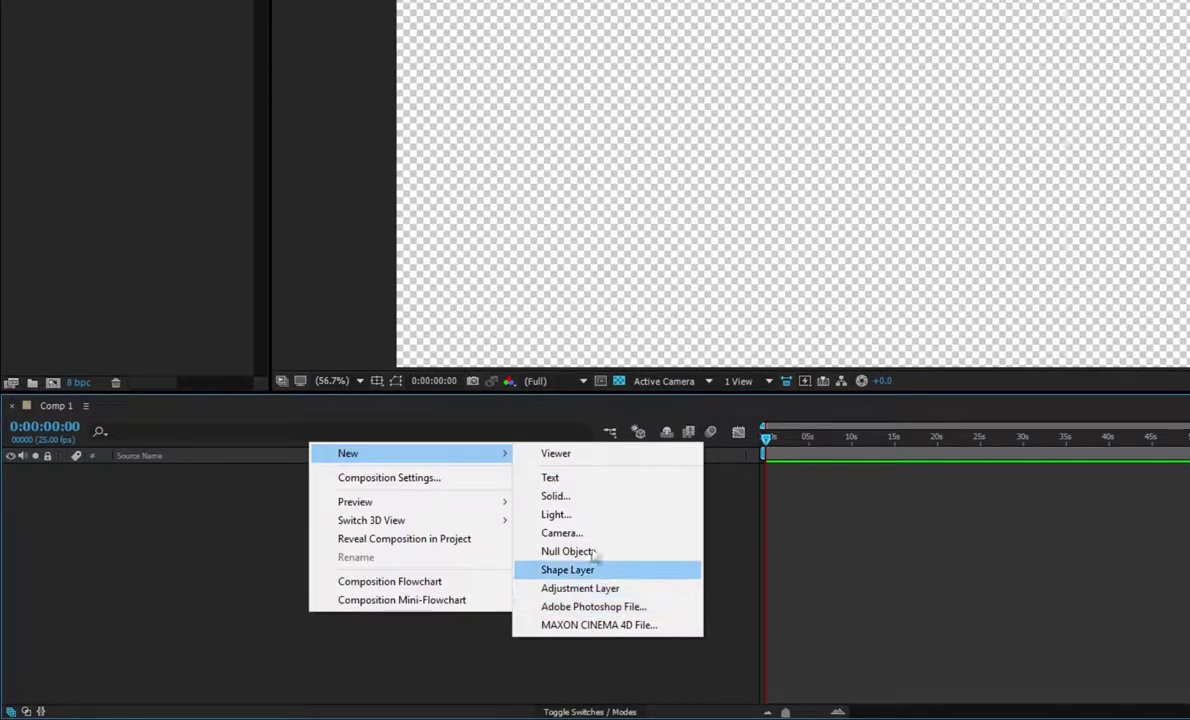
{"action": "left_click", "coordinate": [234, 545]}
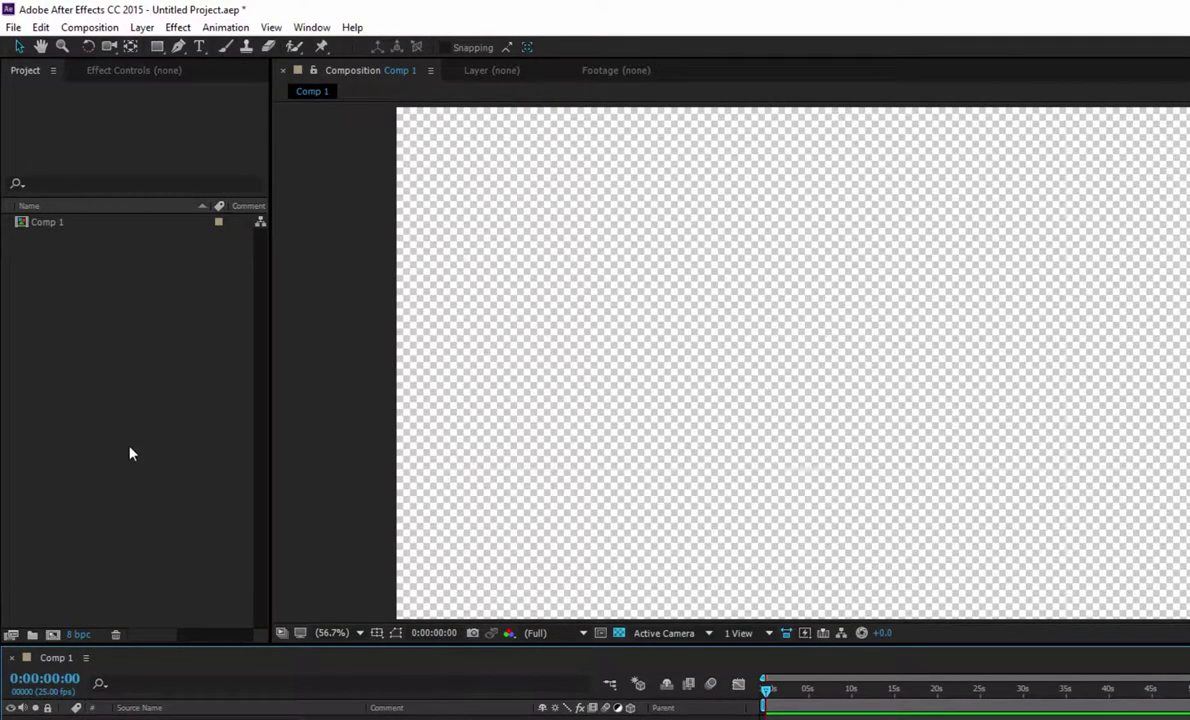
Import 00_0057_2014-02-02_043253.AVI and place it in Comp 1 as its only layer
{"action": "right_click", "coordinate": [130, 454]}
{"action": "mouse_move", "coordinate": [200, 528]}
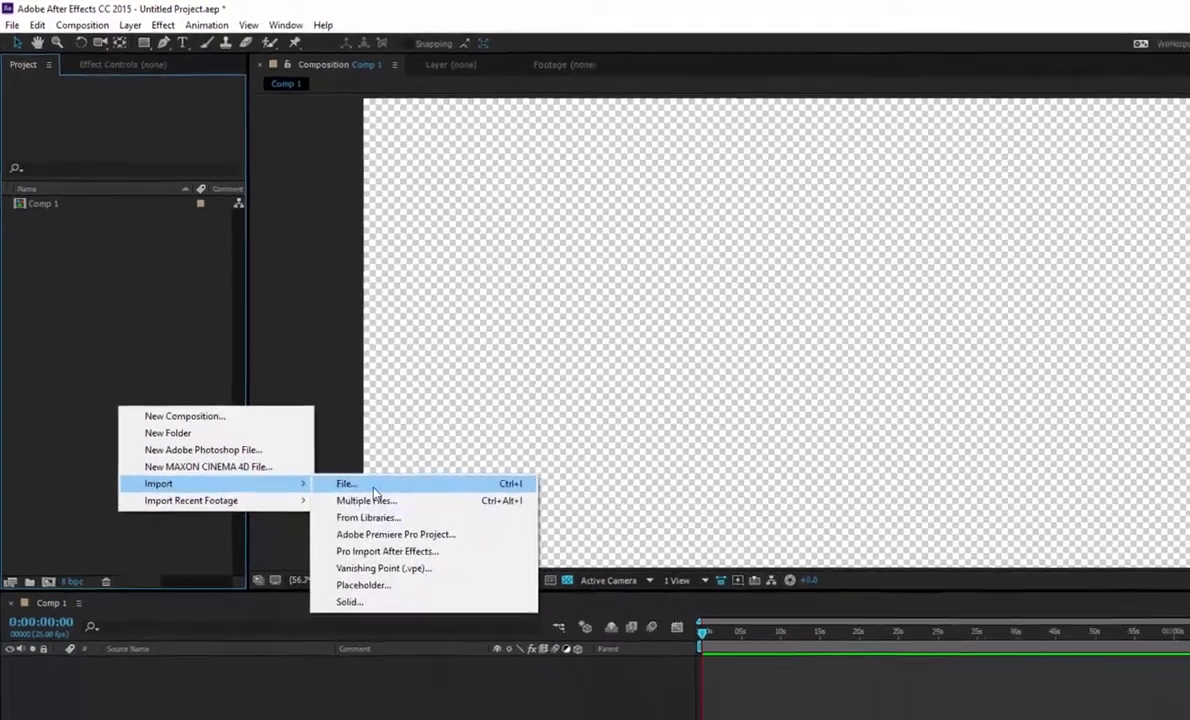
{"action": "left_click", "coordinate": [373, 487]}
{"action": "double_click", "coordinate": [262, 272]}
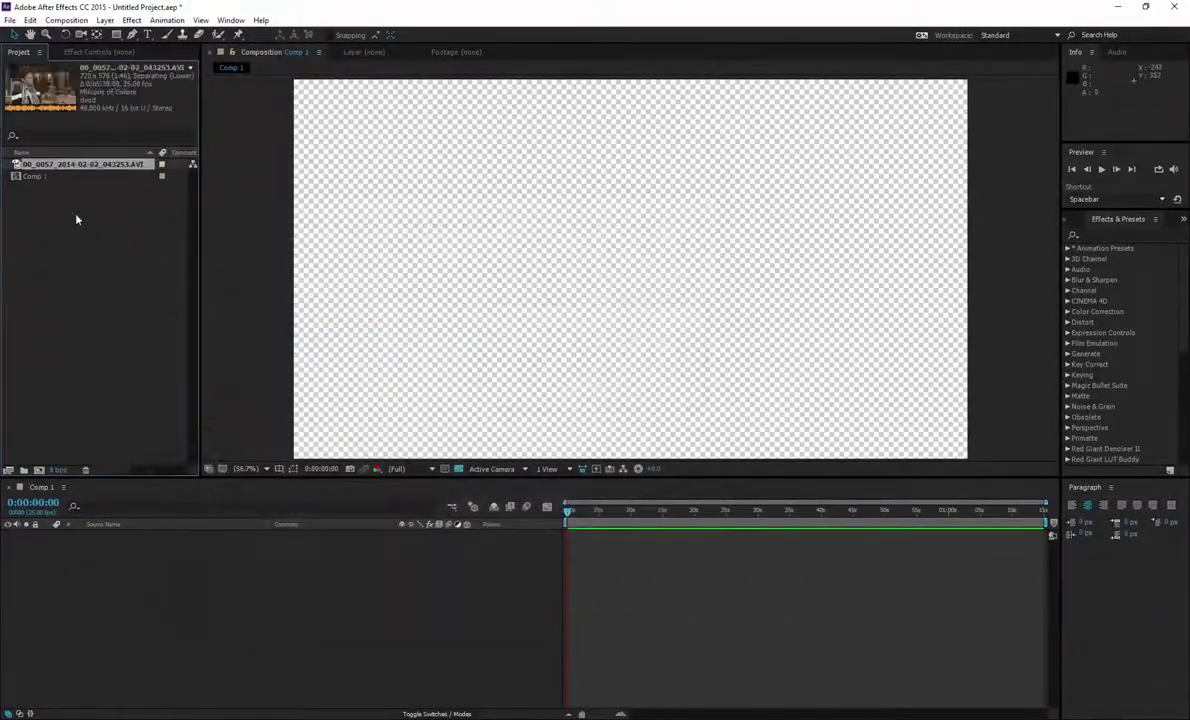
{"action": "left_click_drag", "start_coordinate": [66, 164], "coordinate": [173, 572]}
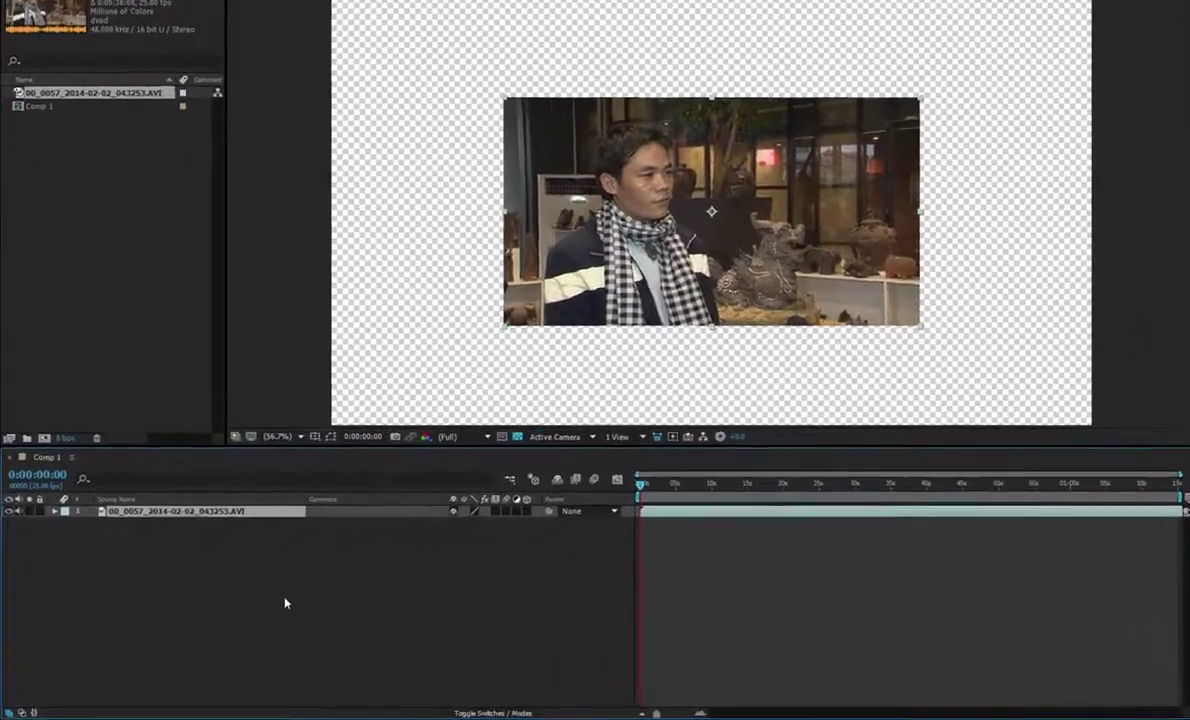
{"action": "left_click", "coordinate": [254, 622]}
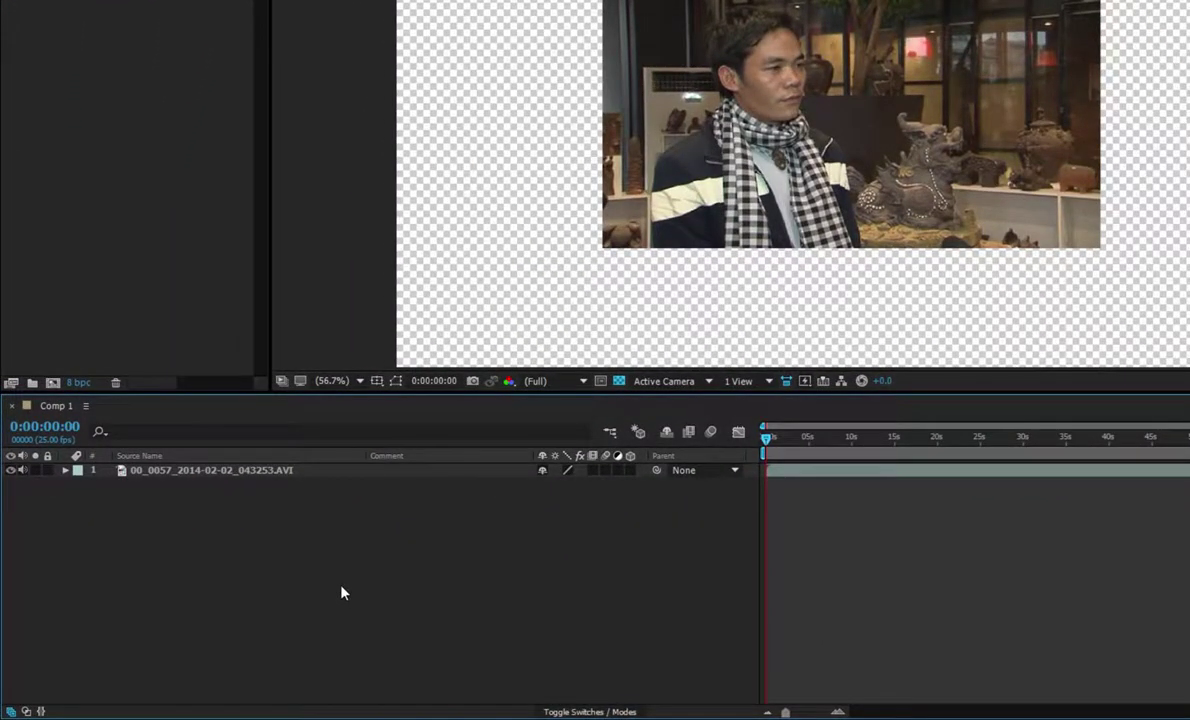
Start a new full-frame solid layer in Comp 1, keeping its default name
{"action": "right_click", "coordinate": [341, 593]}
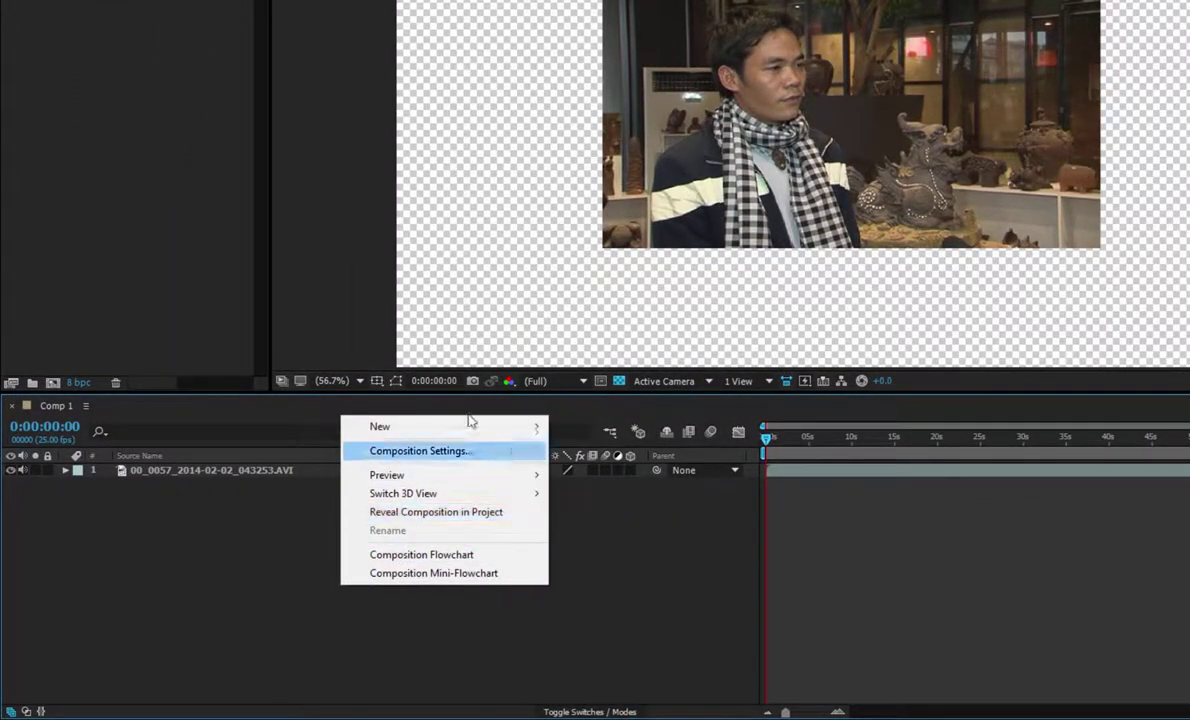
{"action": "mouse_move", "coordinate": [465, 428]}
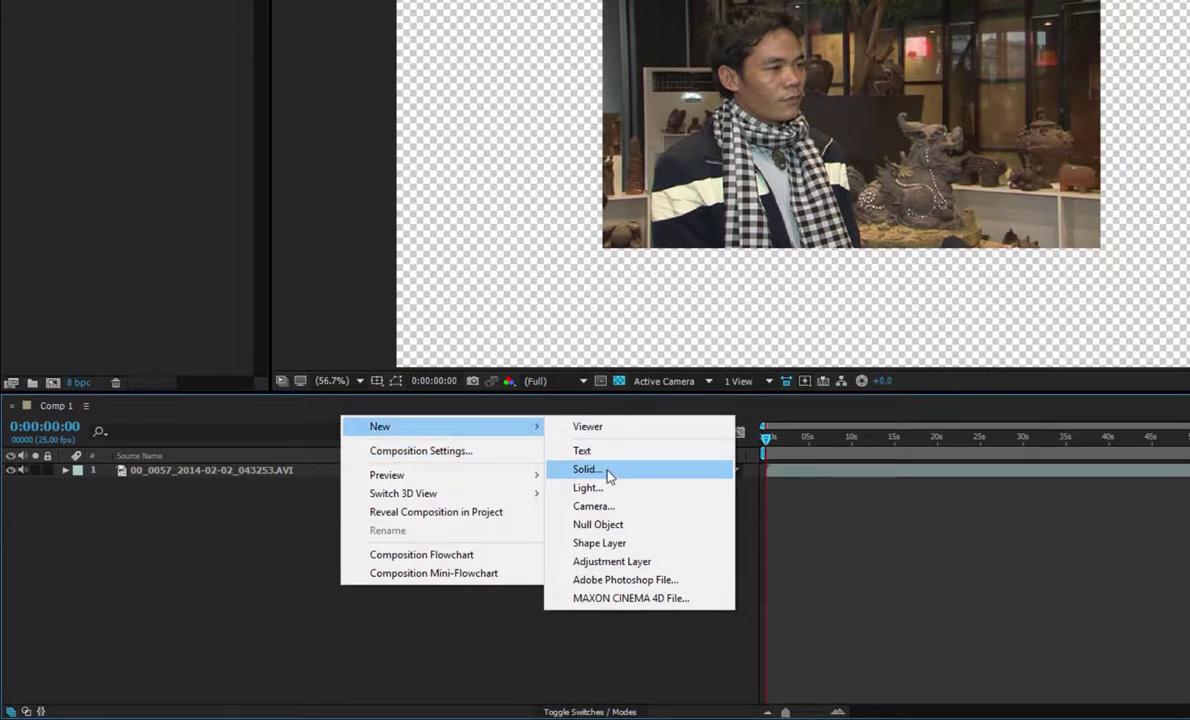
{"action": "left_click", "coordinate": [607, 474]}
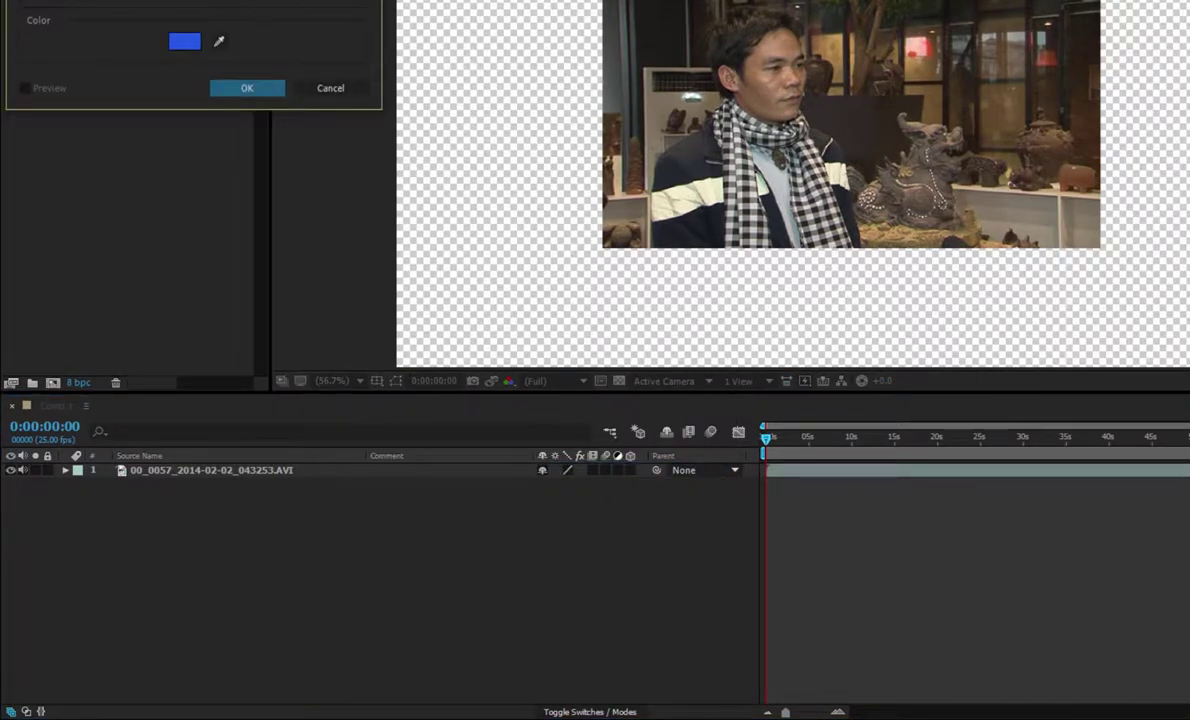
{"action": "mouse_move", "coordinate": [151, 0]}
{"action": "left_mouse_down"}
{"action": "mouse_move", "coordinate": [637, 205]}
{"action": "mouse_move", "coordinate": [684, 134]}
{"action": "left_mouse_up"}
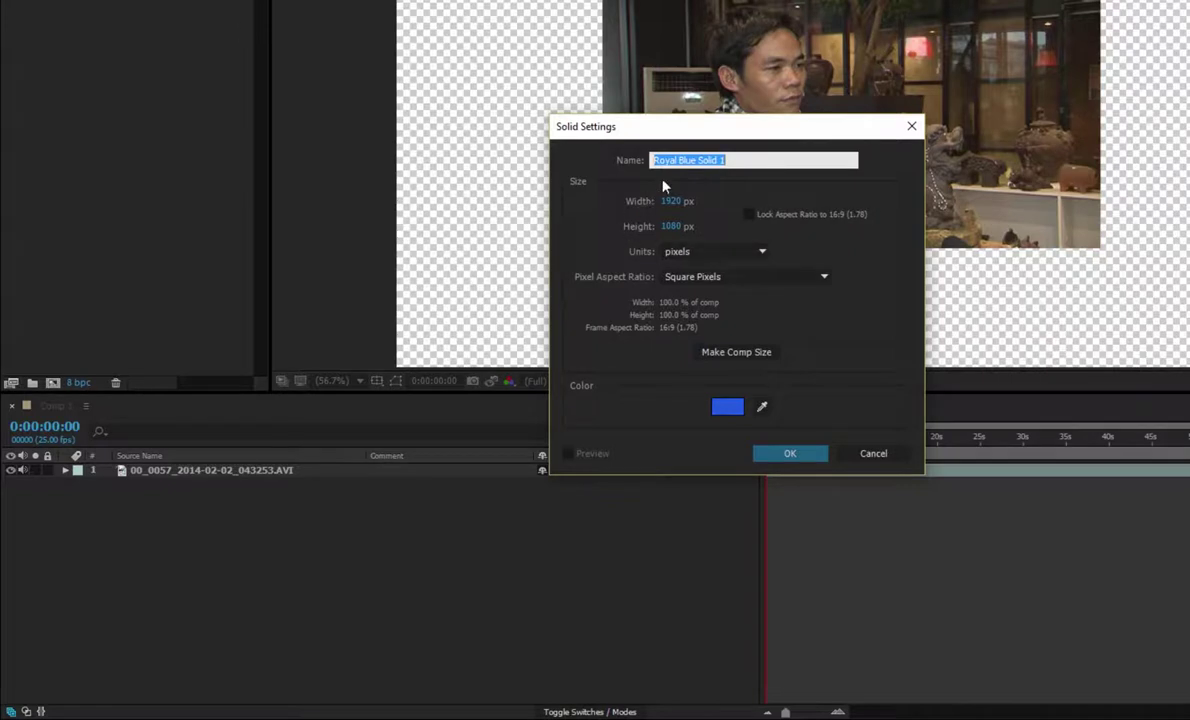
{"action": "left_click", "coordinate": [770, 160]}
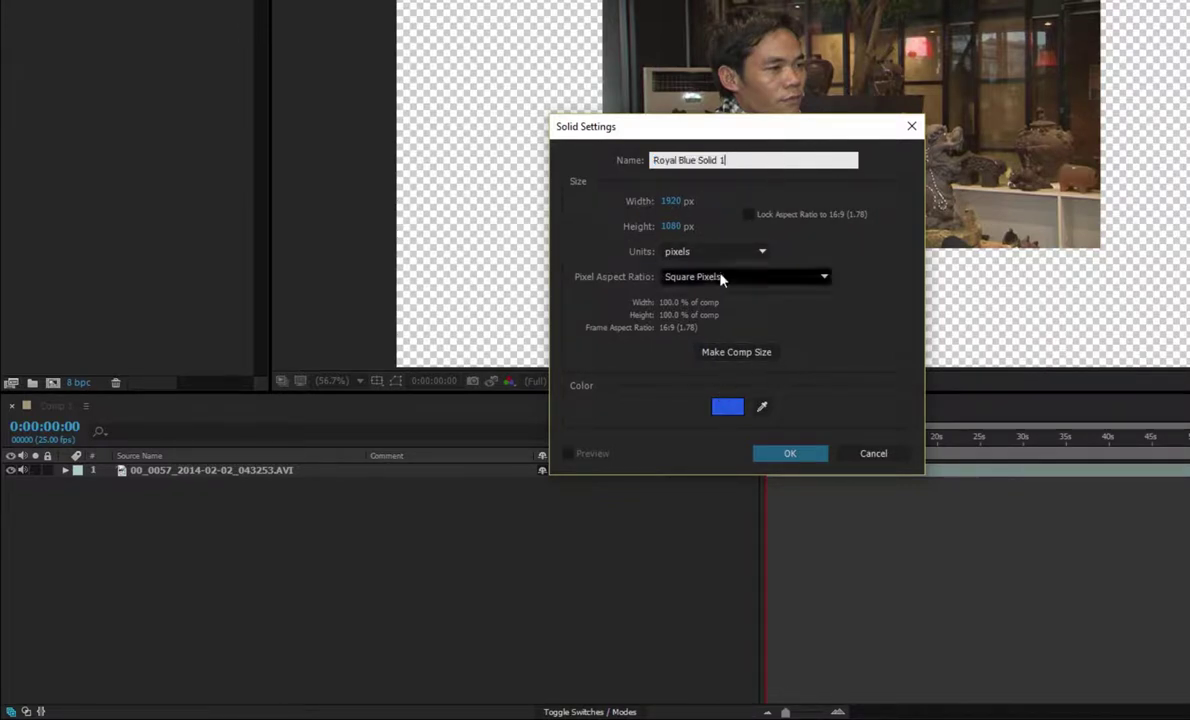
Give the solid a magenta colour and create Magenta-Red Solid 1
{"action": "left_click", "coordinate": [731, 410]}
{"action": "left_click_drag", "start_coordinate": [661, 137], "coordinate": [741, 215]}
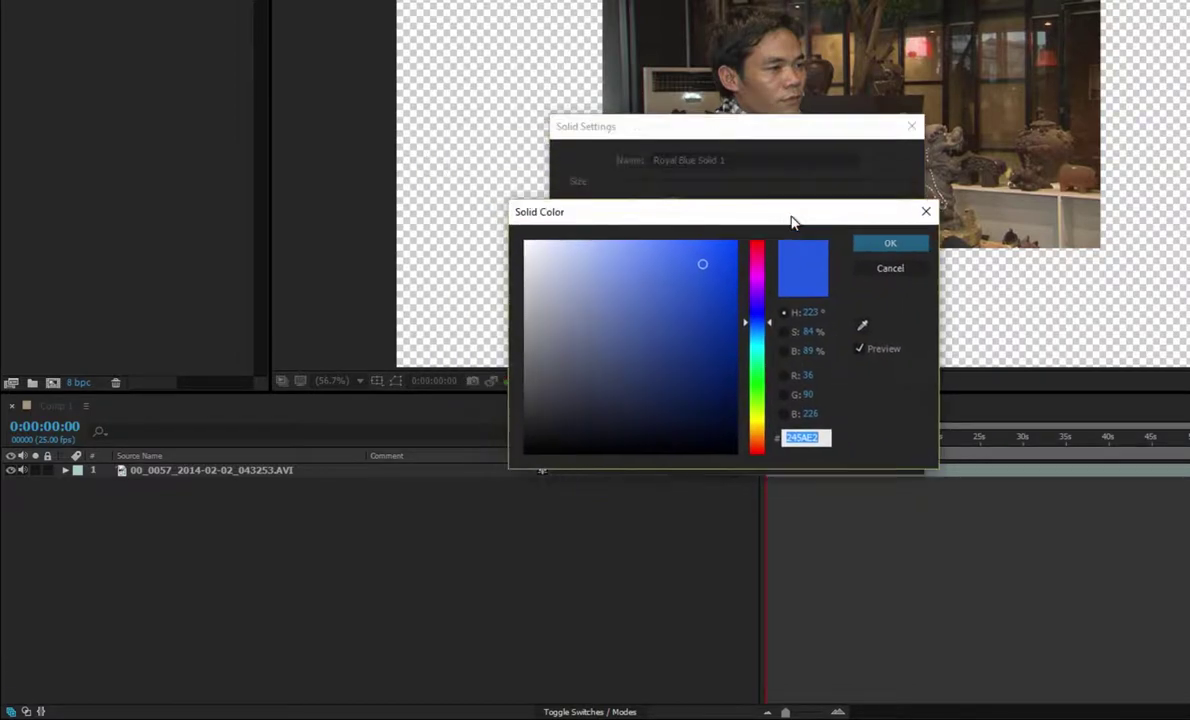
{"action": "left_click_drag", "start_coordinate": [730, 353], "coordinate": [716, 414]}
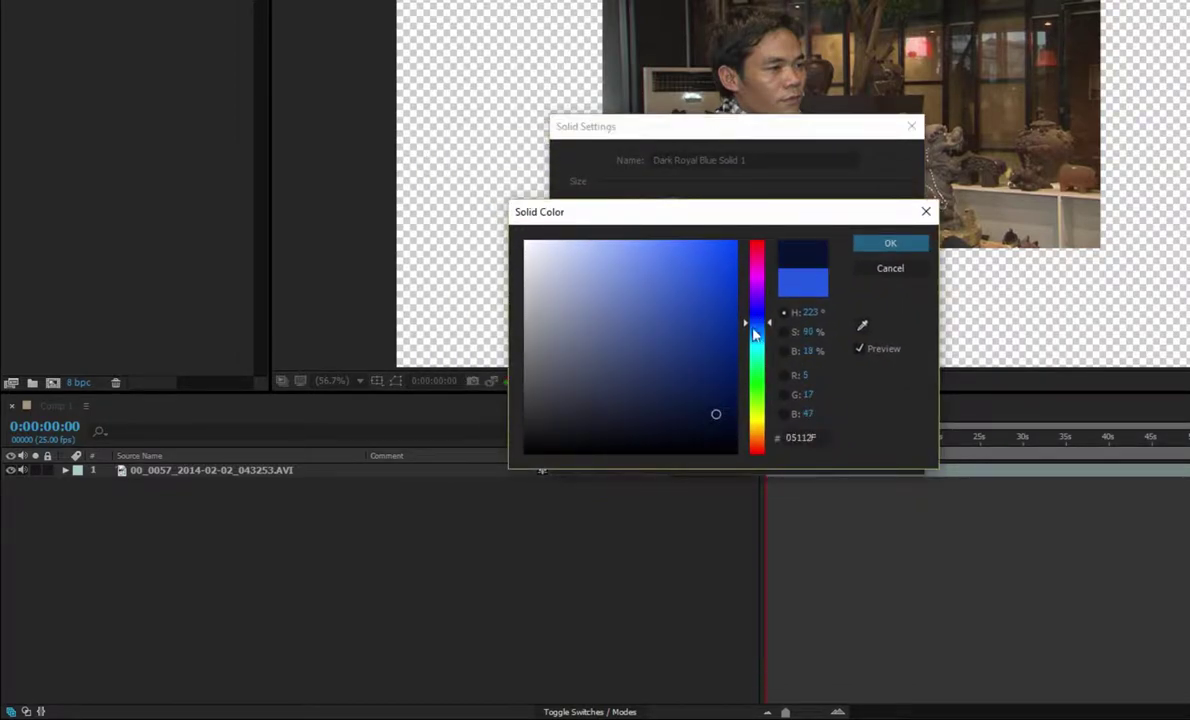
{"action": "left_click_drag", "start_coordinate": [757, 323], "coordinate": [760, 263]}
{"action": "left_click", "coordinate": [733, 247]}
{"action": "left_click", "coordinate": [890, 243]}
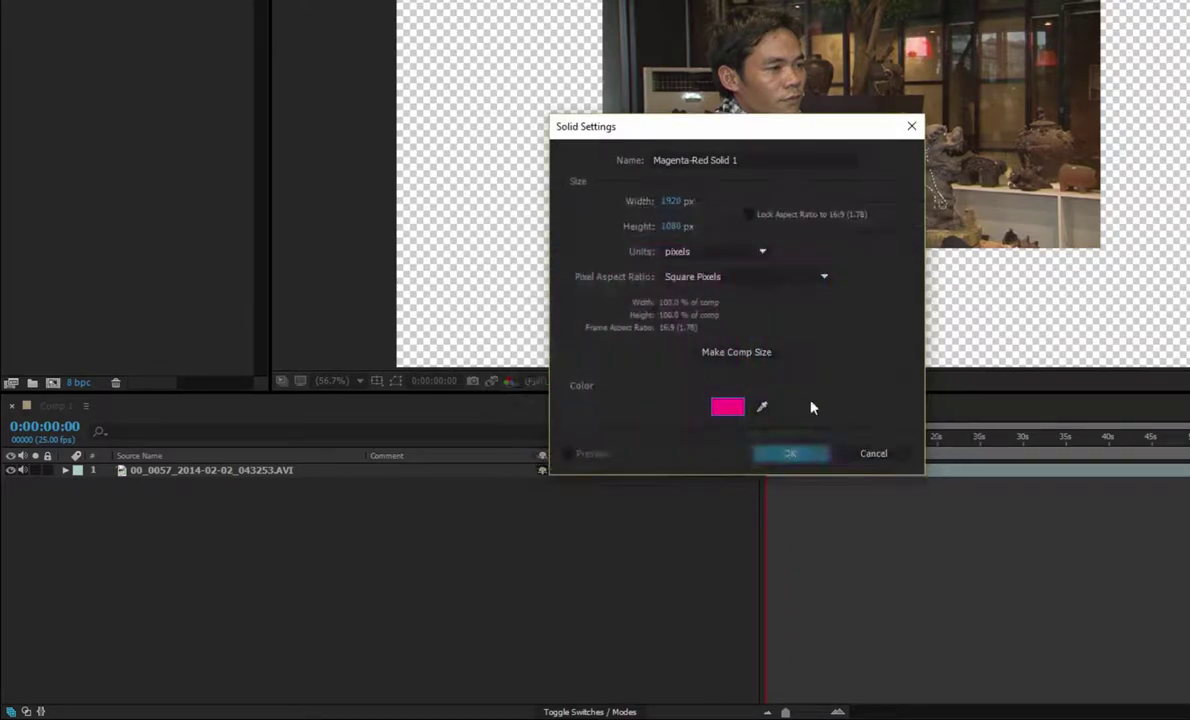
{"action": "left_click", "coordinate": [789, 455]}
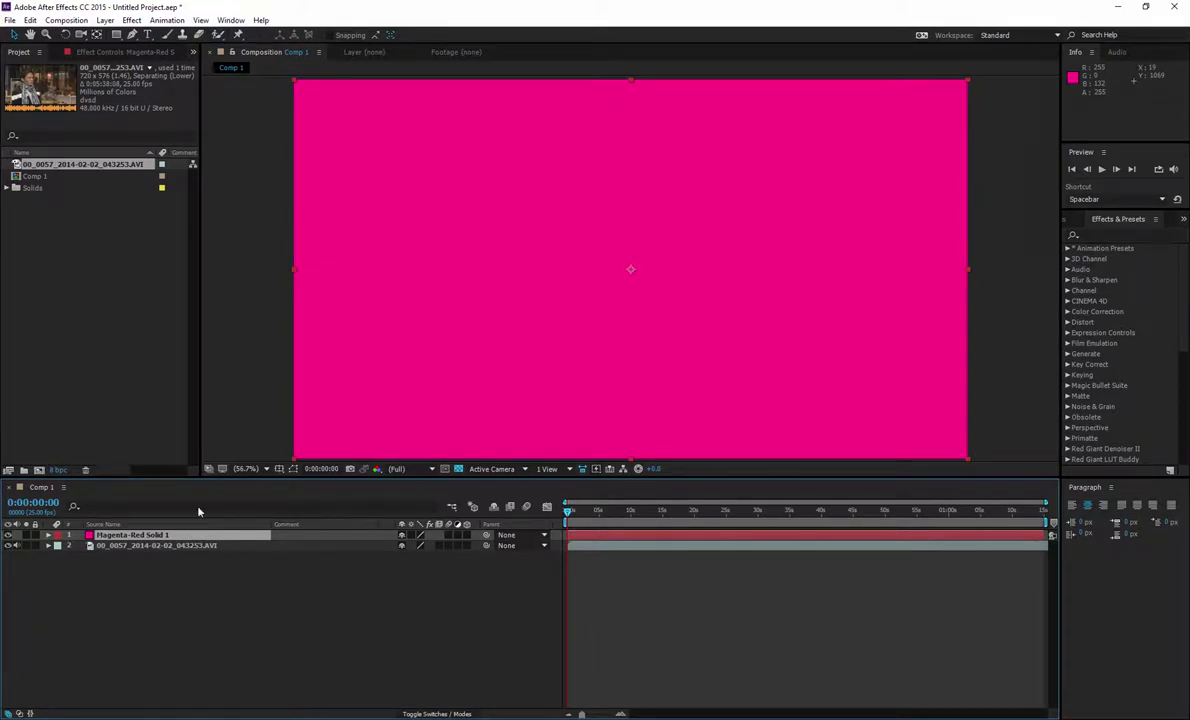
Move Magenta-Red Solid 1 below the AVI layer so the clip shows over magenta
{"action": "left_click", "coordinate": [189, 606]}
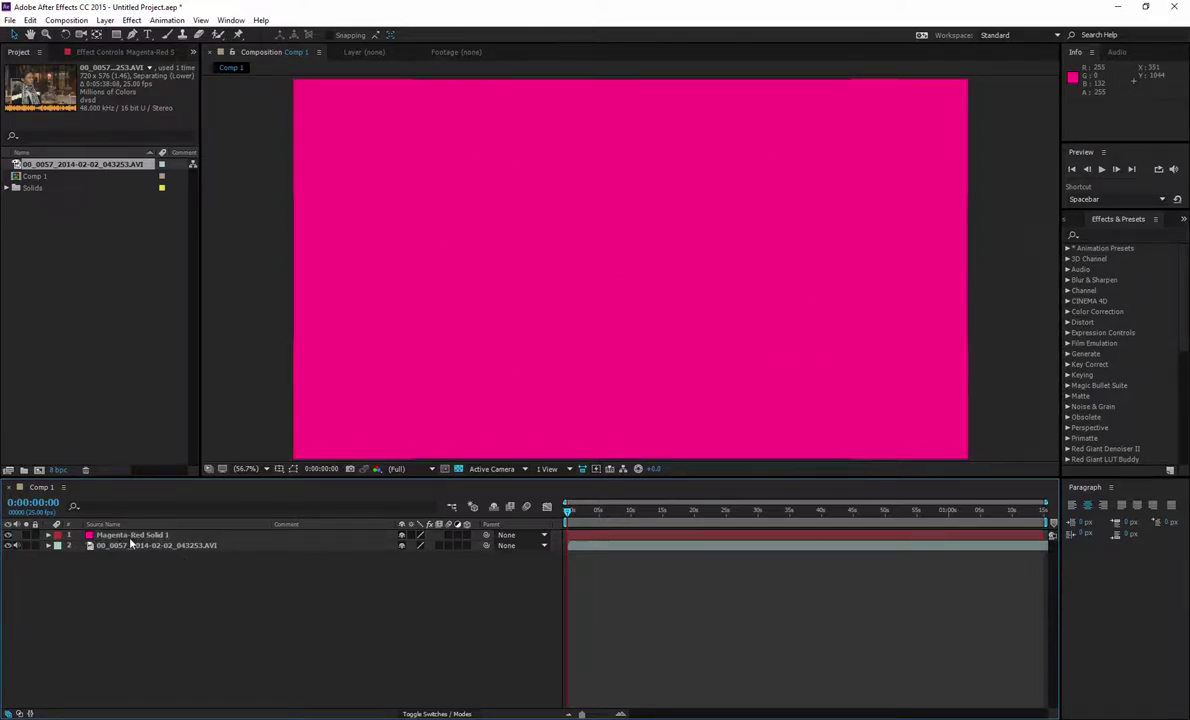
{"action": "left_click", "coordinate": [130, 545]}
{"action": "left_click", "coordinate": [131, 537]}
{"action": "key", "text": "Return"}
{"action": "key", "text": "Return"}
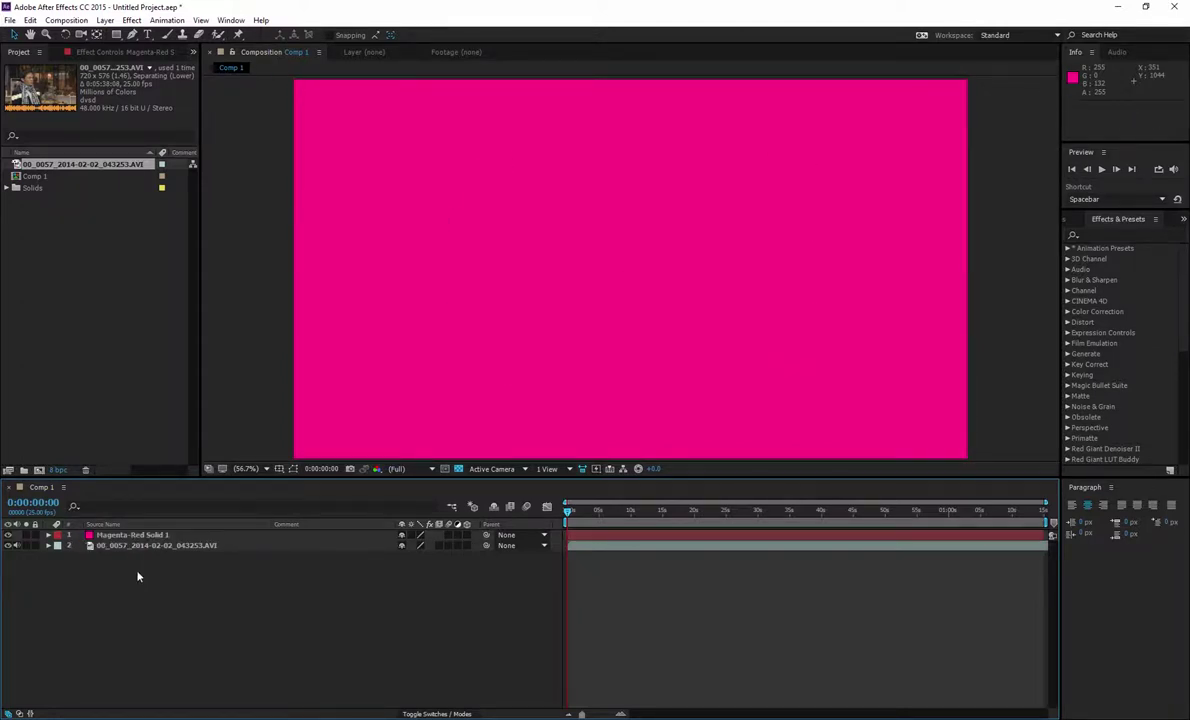
{"action": "left_click", "coordinate": [100, 524]}
{"action": "left_click_drag", "start_coordinate": [124, 537], "coordinate": [139, 563]}
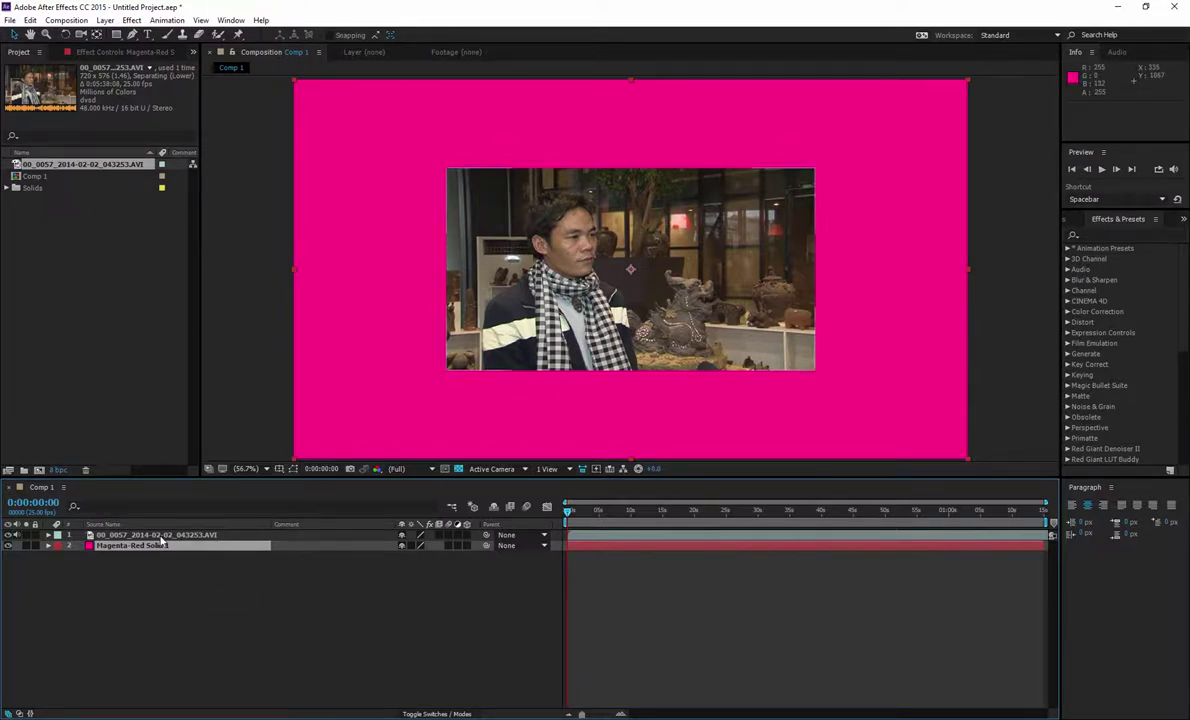
{"action": "left_click", "coordinate": [593, 312]}
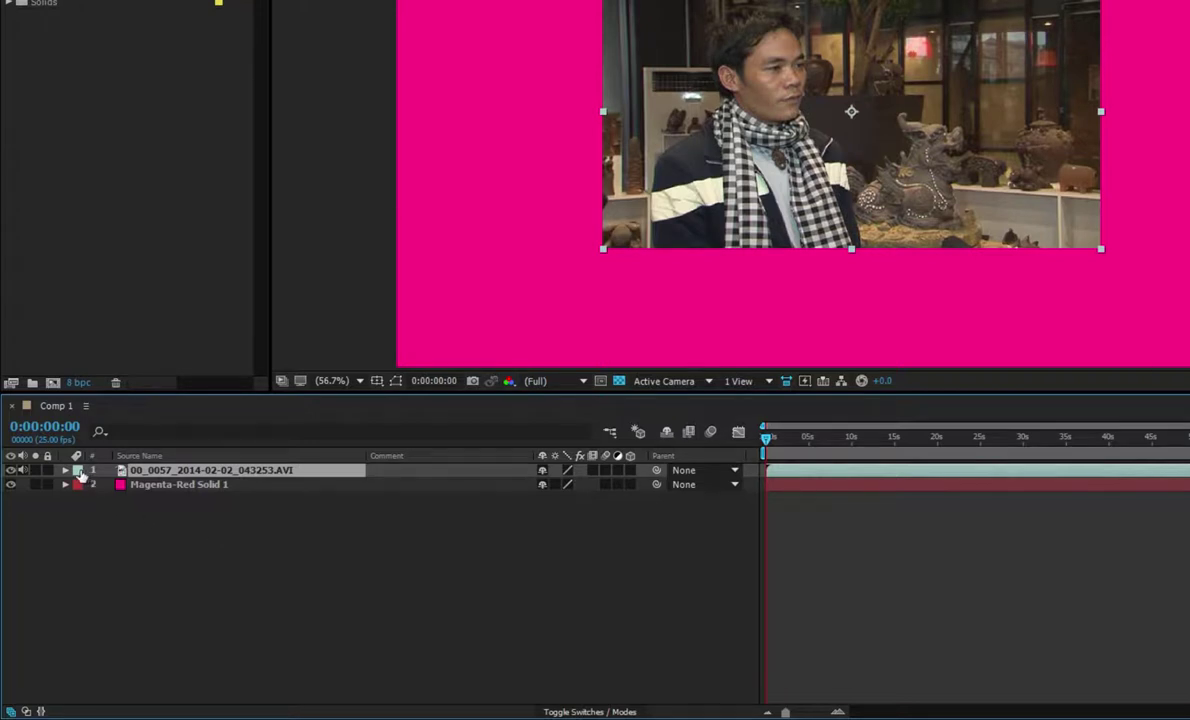
Set the AVI layer's label to Pink and the solid's label to Orange
{"action": "left_click", "coordinate": [79, 475]}
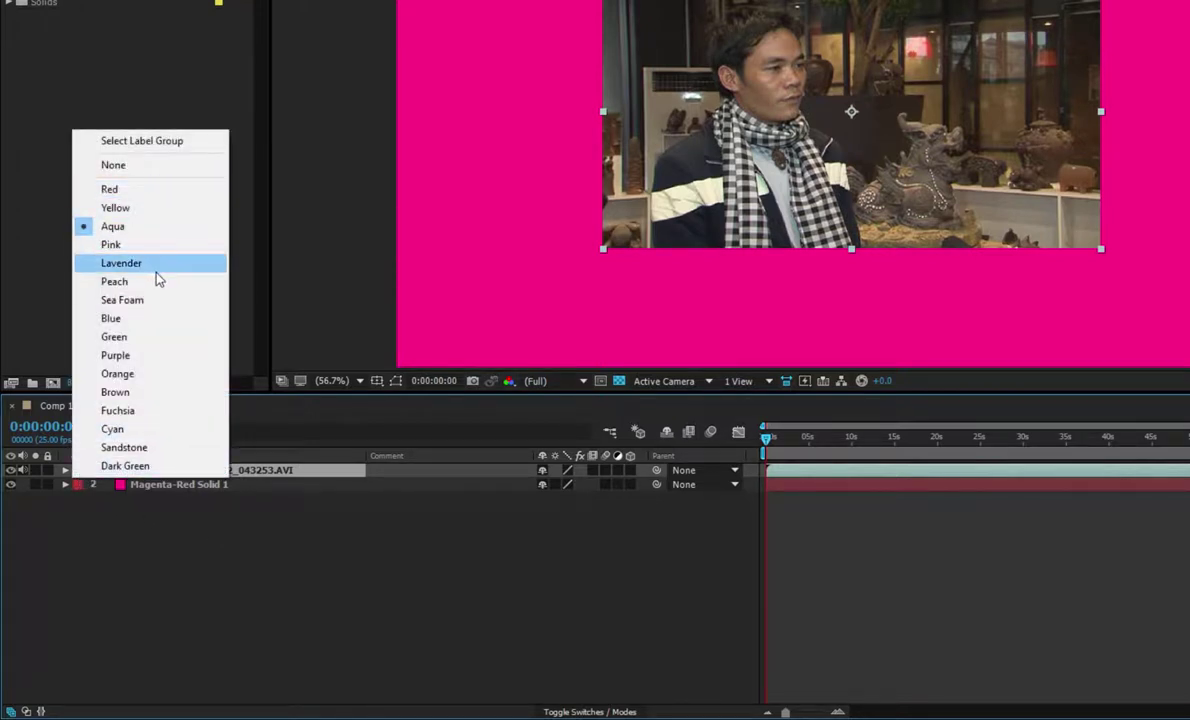
{"action": "left_click", "coordinate": [157, 246]}
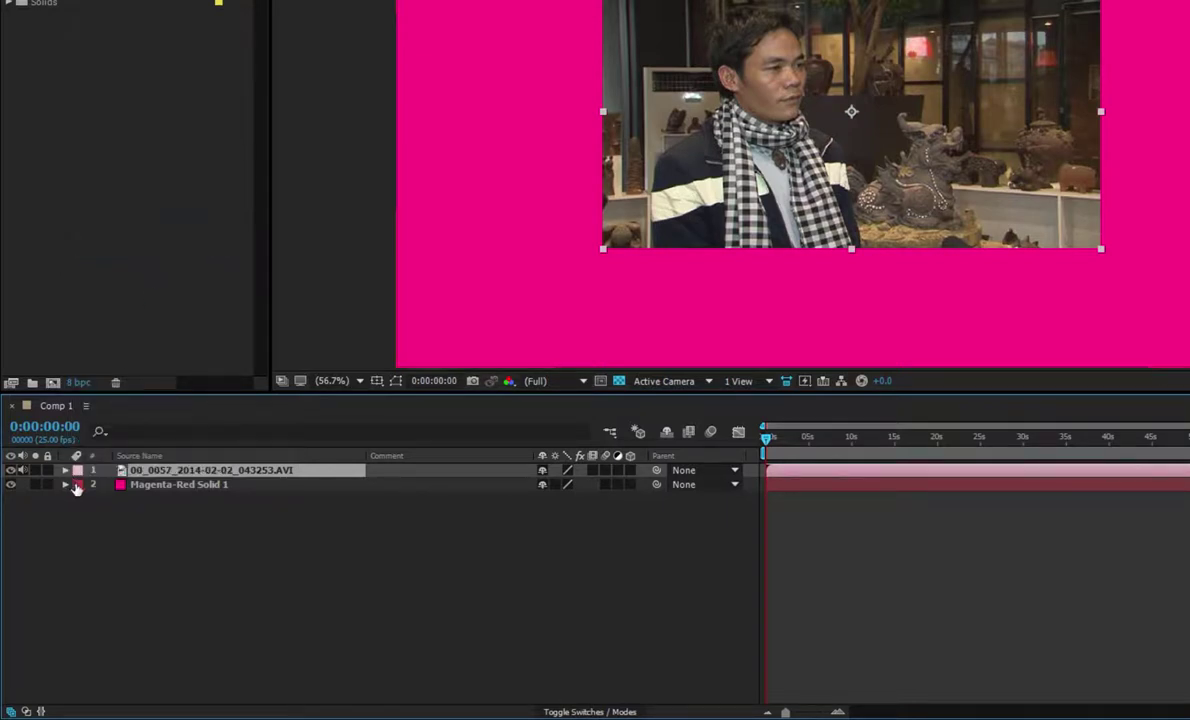
{"action": "left_click", "coordinate": [80, 485]}
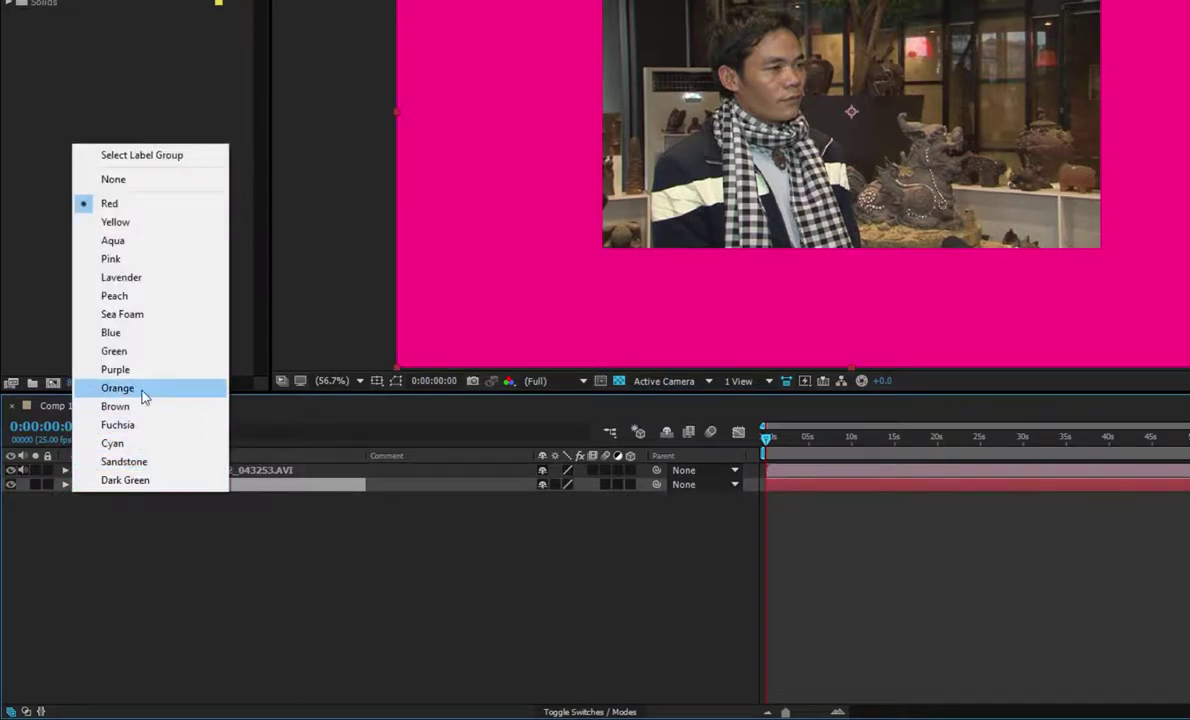
{"action": "left_click", "coordinate": [130, 389]}
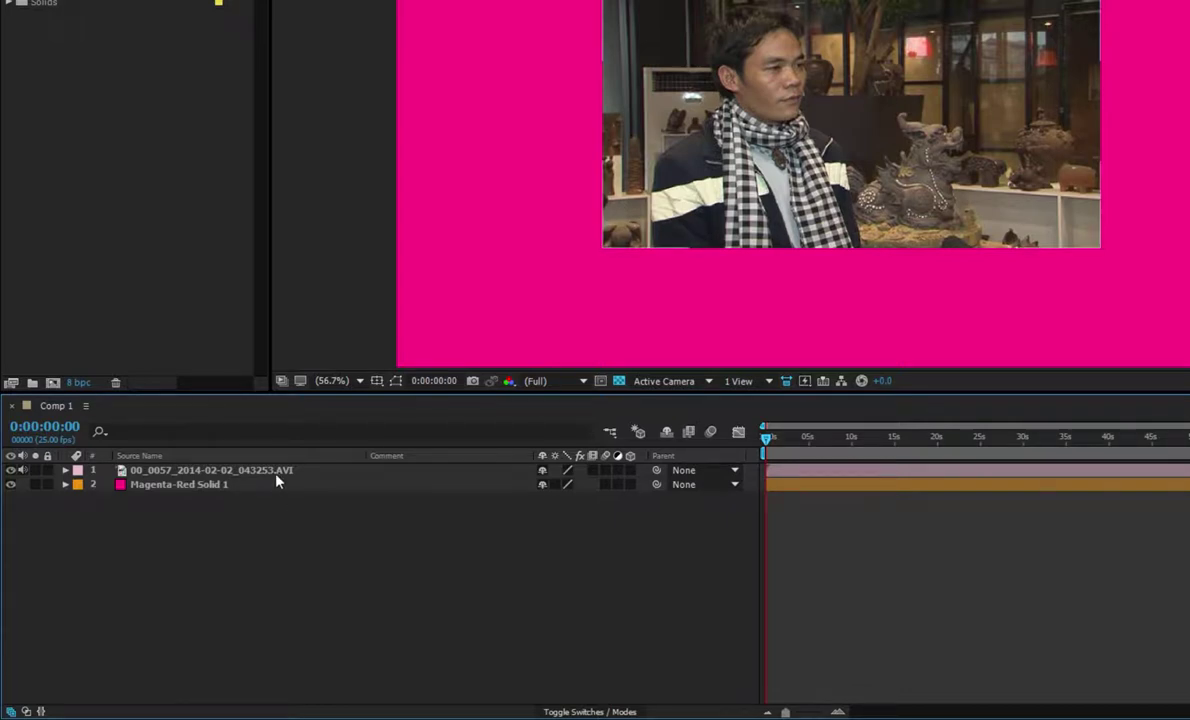
{"action": "left_click", "coordinate": [227, 474]}
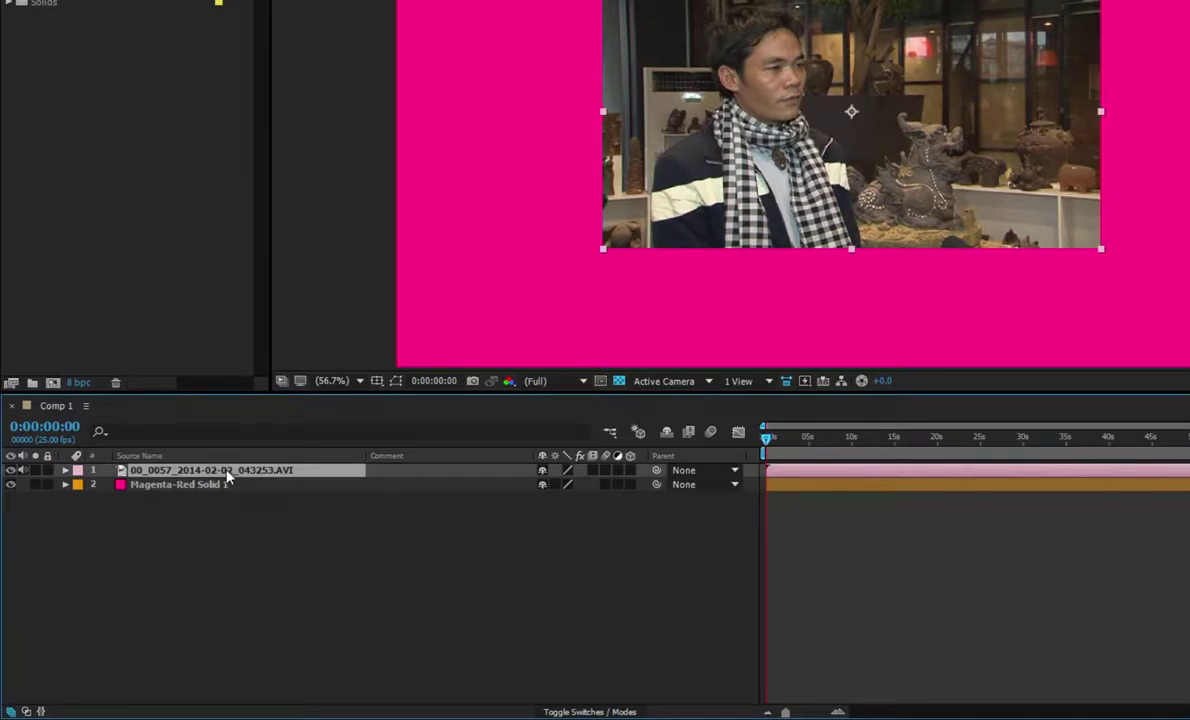
Rename the AVI clip's layer to 'Layer video'
{"action": "key", "text": "Return"}
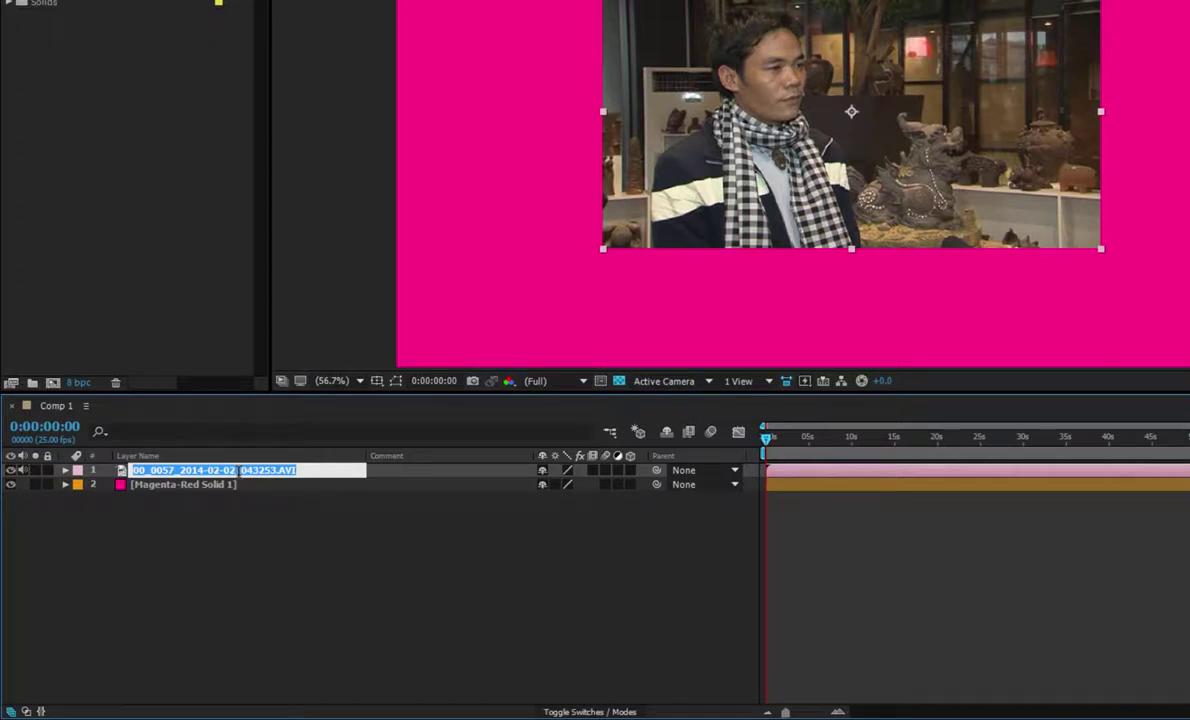
{"action": "key", "text": "BackSpace"}
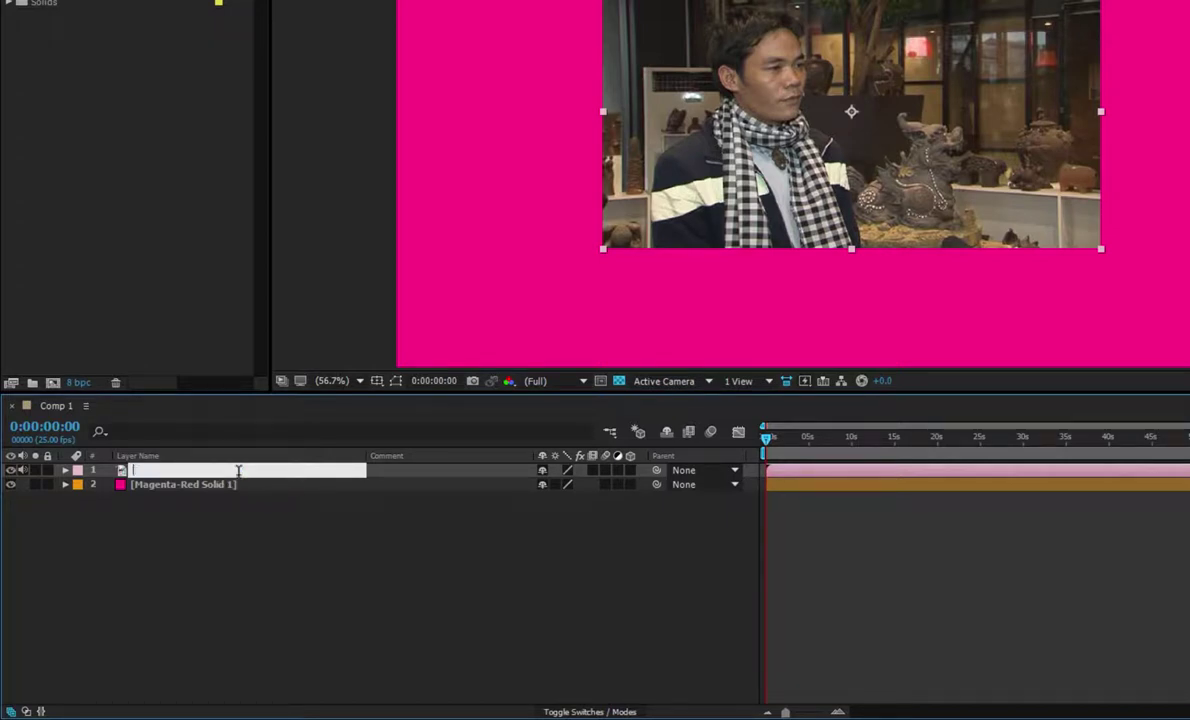
{"action": "type", "text": "Layer video"}
{"action": "left_click", "coordinate": [276, 600]}
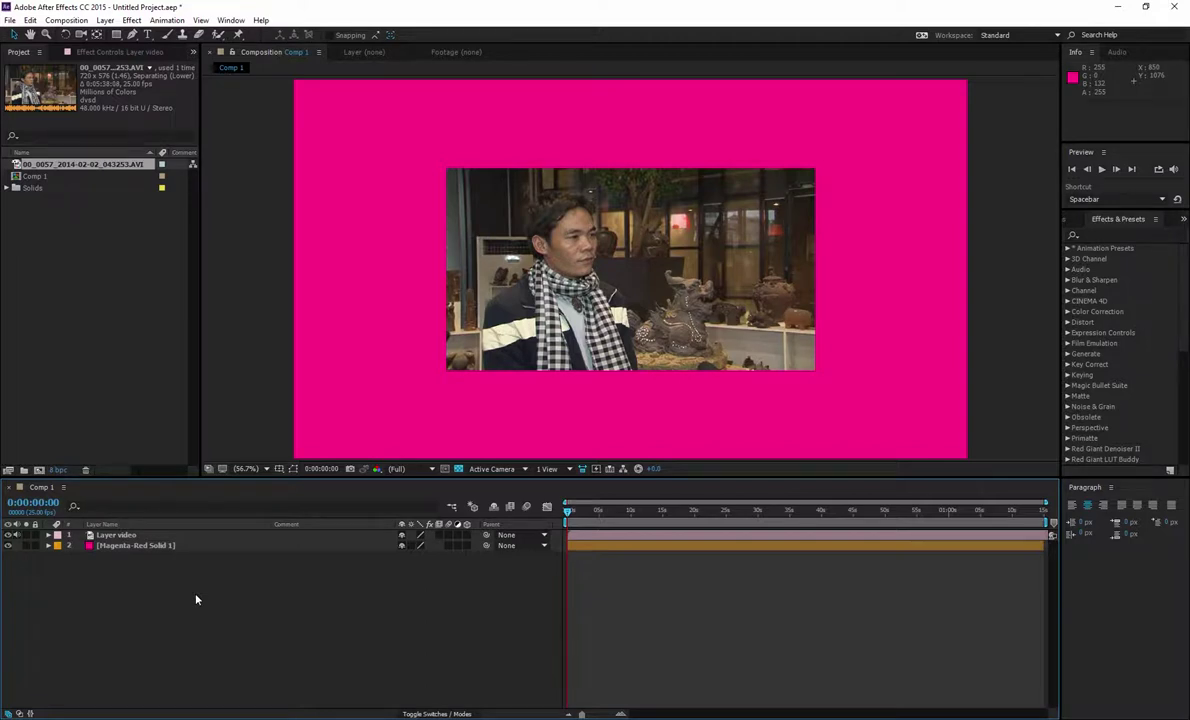
Hide and re-show each layer in turn, then lock the layers
{"action": "left_click", "coordinate": [9, 535]}
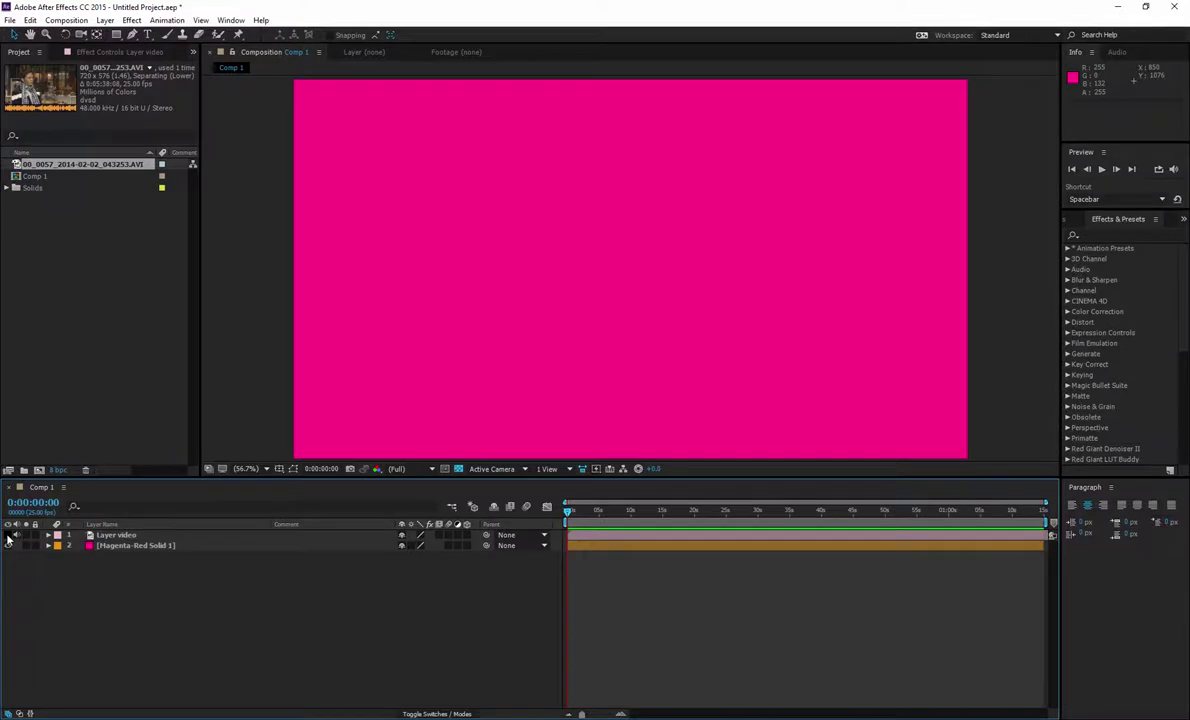
{"action": "left_click", "coordinate": [9, 535]}
{"action": "left_click", "coordinate": [9, 546]}
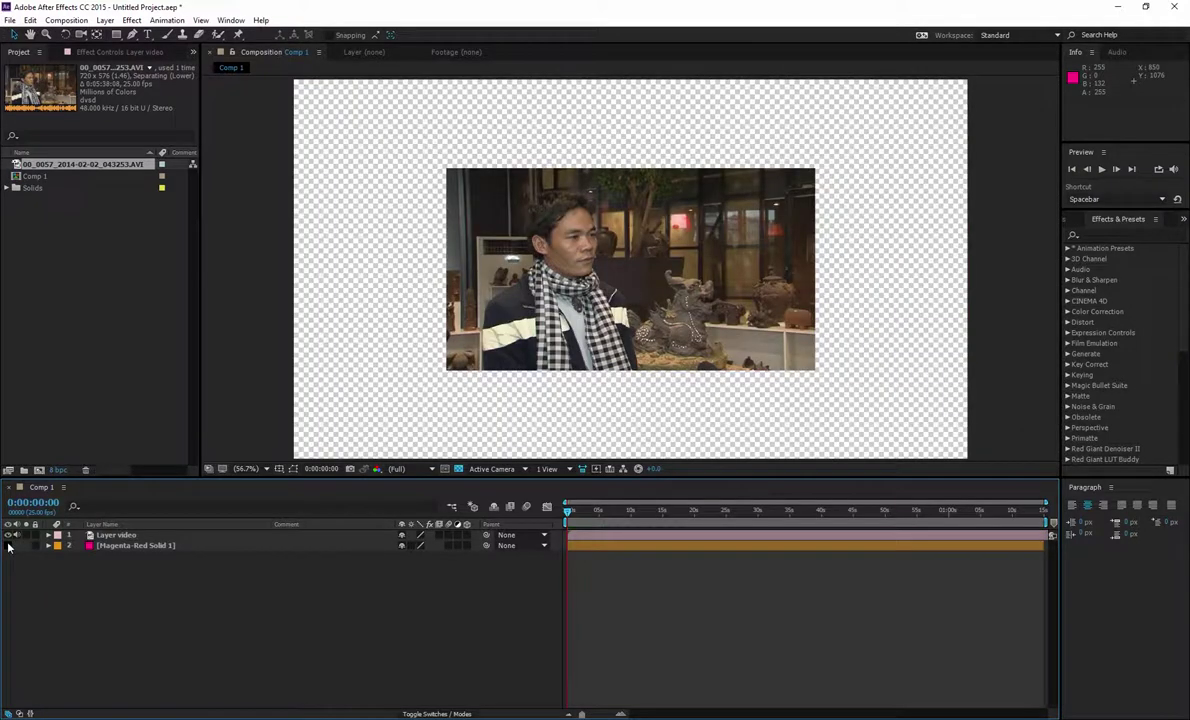
{"action": "left_click", "coordinate": [9, 546]}
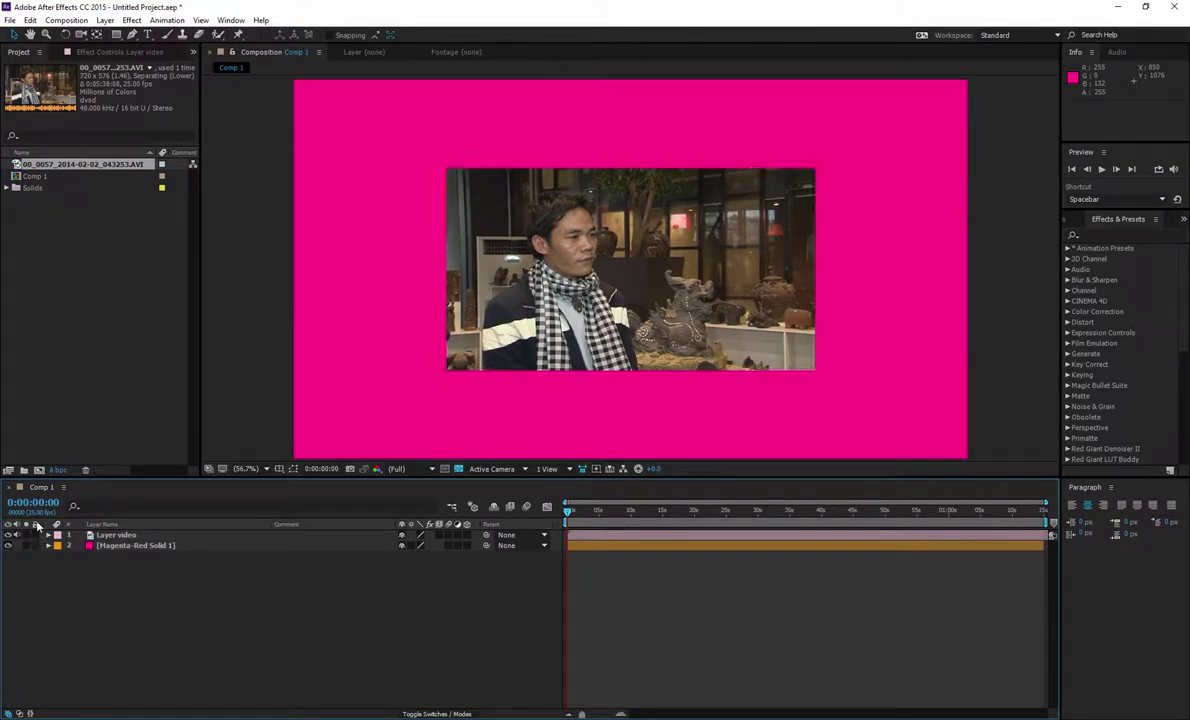
{"action": "left_click", "coordinate": [34, 546]}
Unlock both layers and move the current time to 0:00:33:21
{"action": "left_click", "coordinate": [34, 535]}
{"action": "left_click", "coordinate": [34, 546]}
{"action": "left_click", "coordinate": [784, 513]}
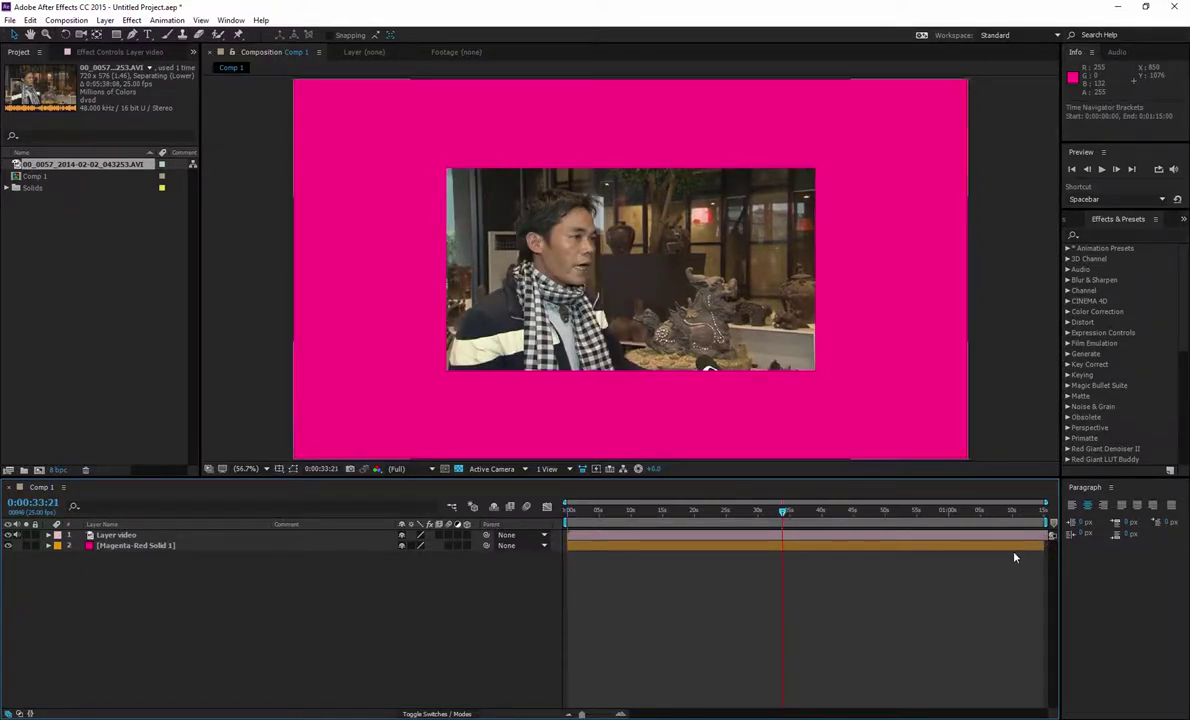
{"action": "left_click", "coordinate": [168, 537]}
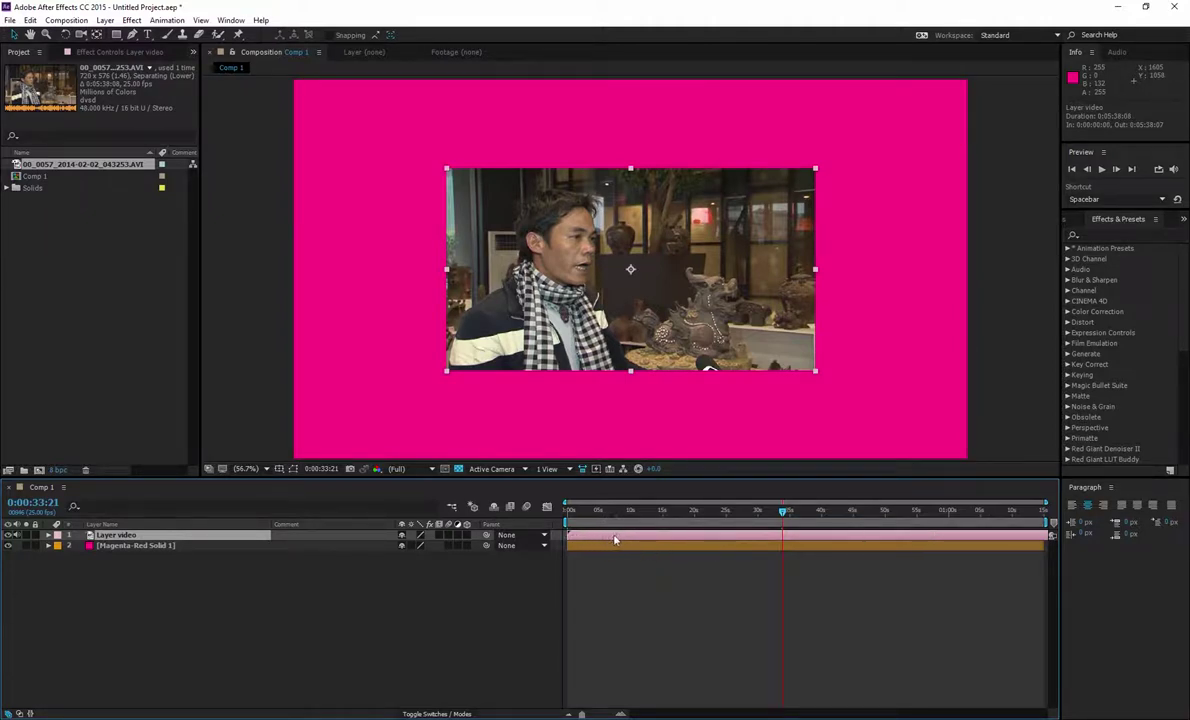
Slide the Layer video bar later, then back until its in point is -0:00:00:02
{"action": "left_click_drag", "start_coordinate": [615, 540], "coordinate": [768, 540]}
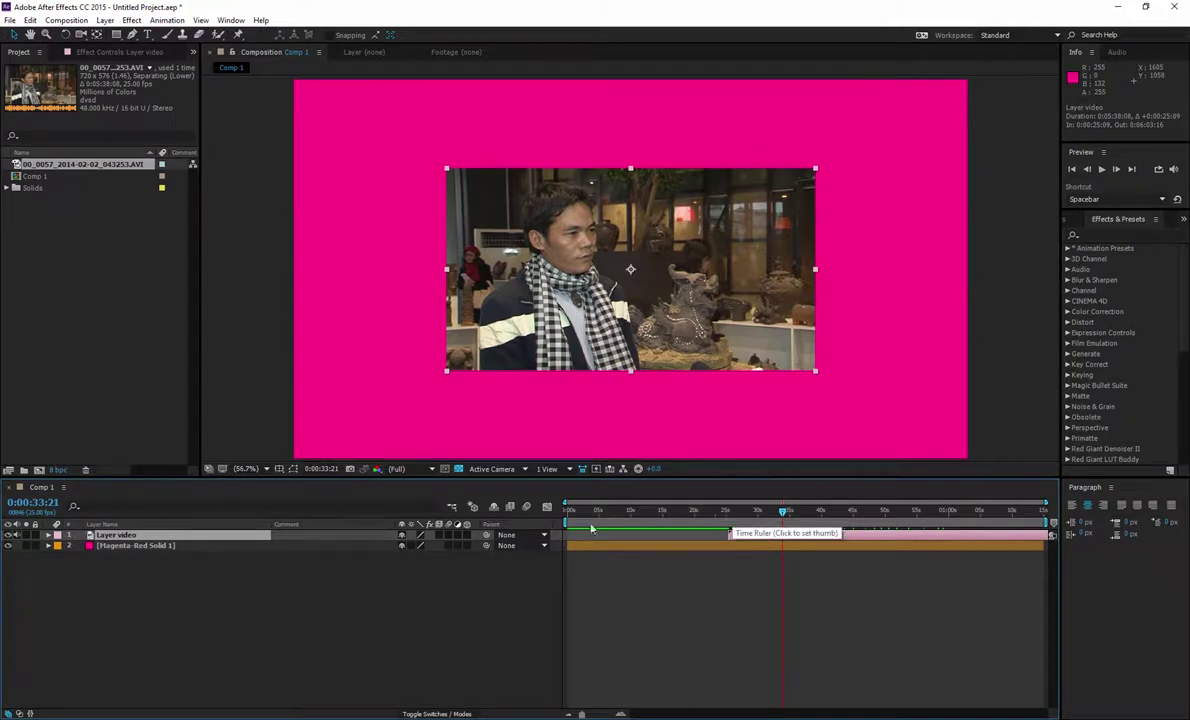
{"action": "mouse_move", "coordinate": [810, 540]}
{"action": "left_mouse_down"}
{"action": "mouse_move", "coordinate": [695, 540]}
{"action": "mouse_move", "coordinate": [753, 538]}
{"action": "left_mouse_up"}
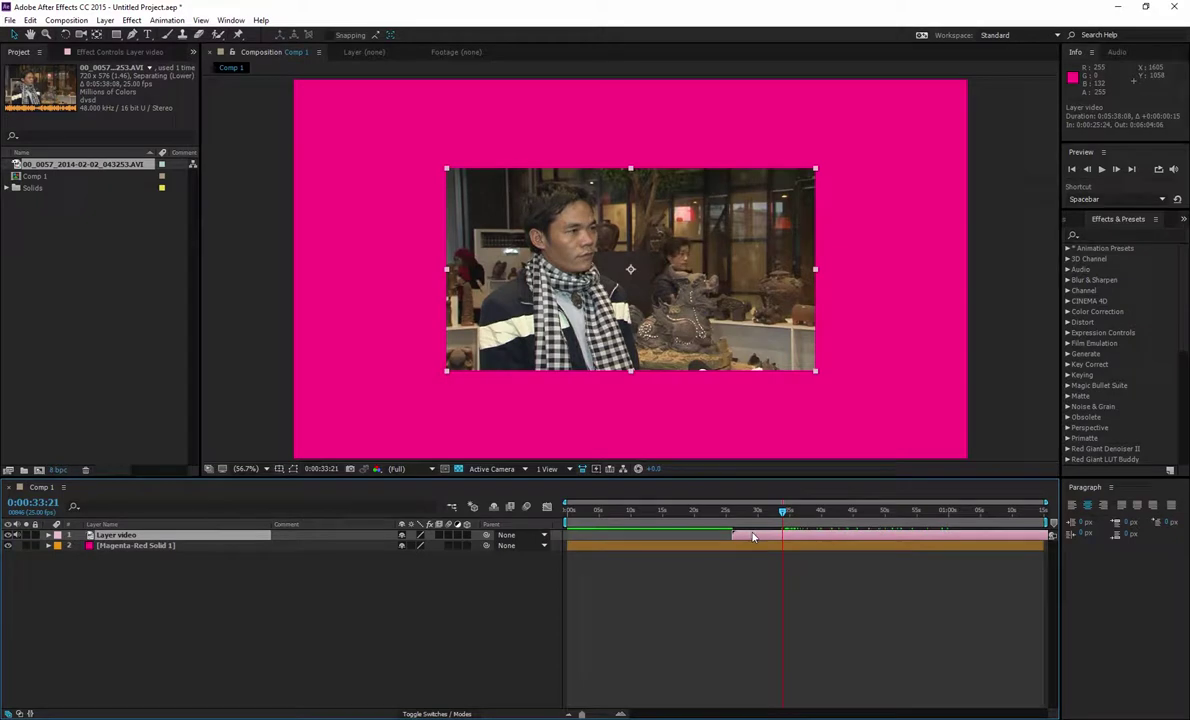
{"action": "mouse_move", "coordinate": [753, 538]}
{"action": "left_mouse_down"}
{"action": "mouse_move", "coordinate": [569, 537]}
{"action": "mouse_move", "coordinate": [740, 538]}
{"action": "left_mouse_up"}
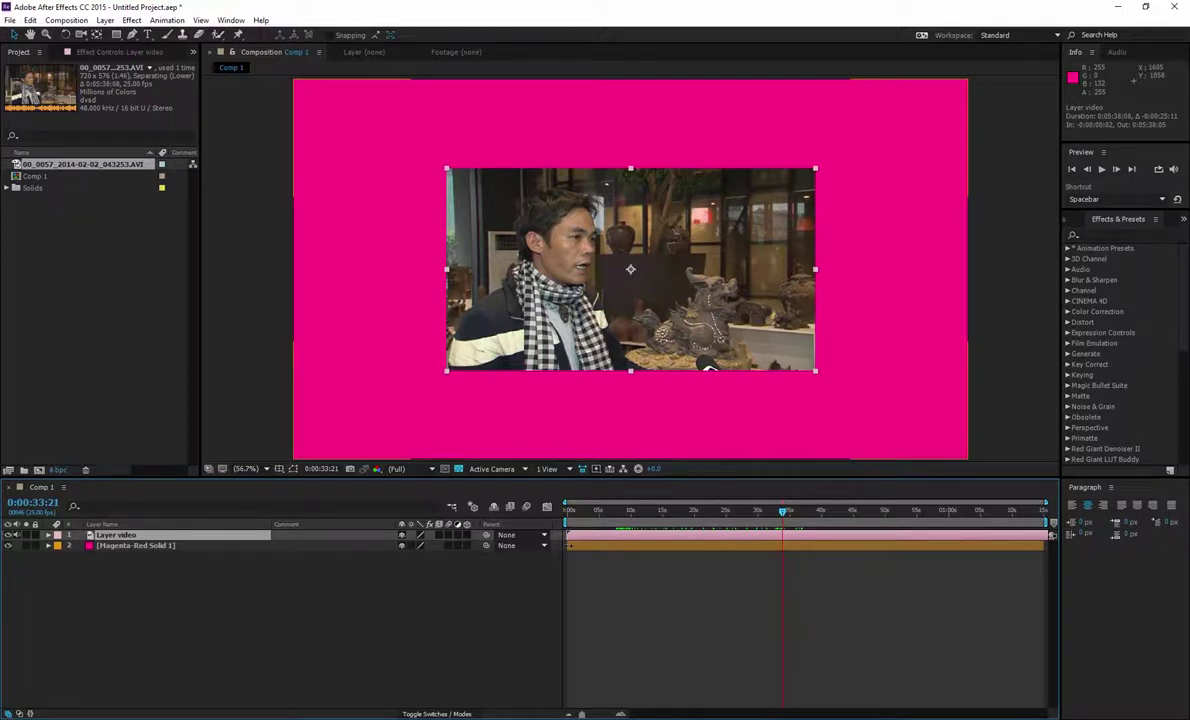
Trim Magenta-Red Solid 1's in point with Alt+[, shift its bar, and scrub the playhead
{"action": "key", "text": "ctrl+Down"}
{"action": "key", "text": "alt+bracketleft"}
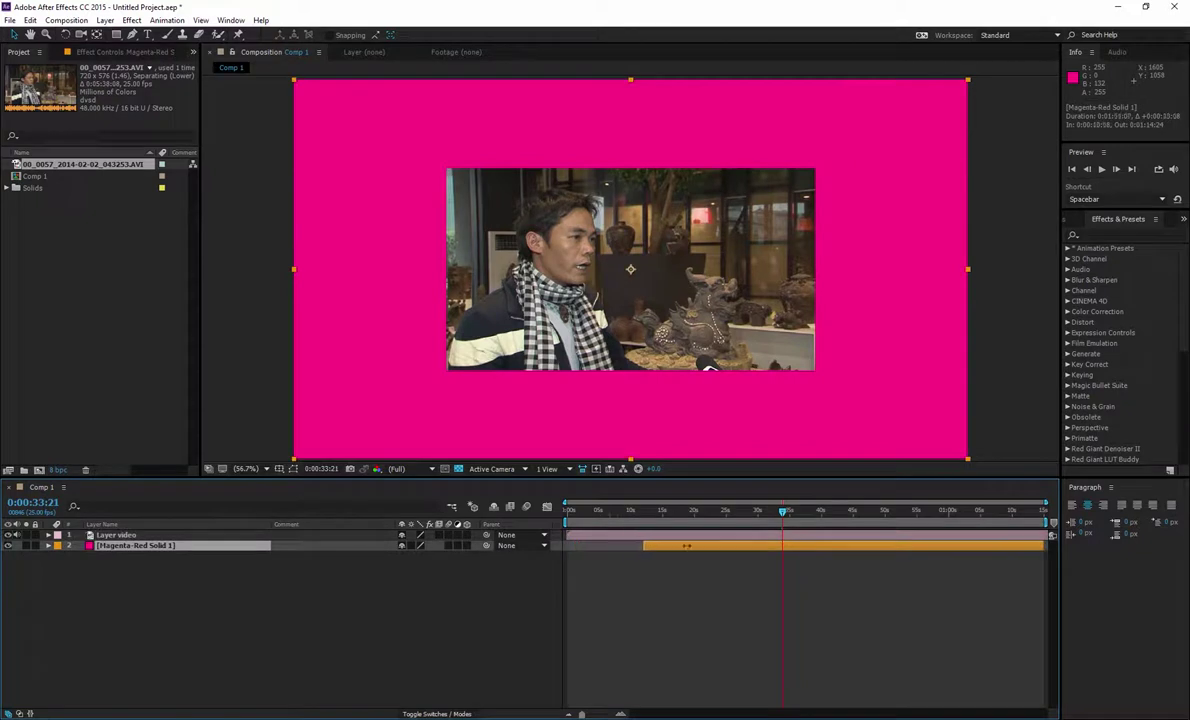
{"action": "left_click", "coordinate": [859, 619]}
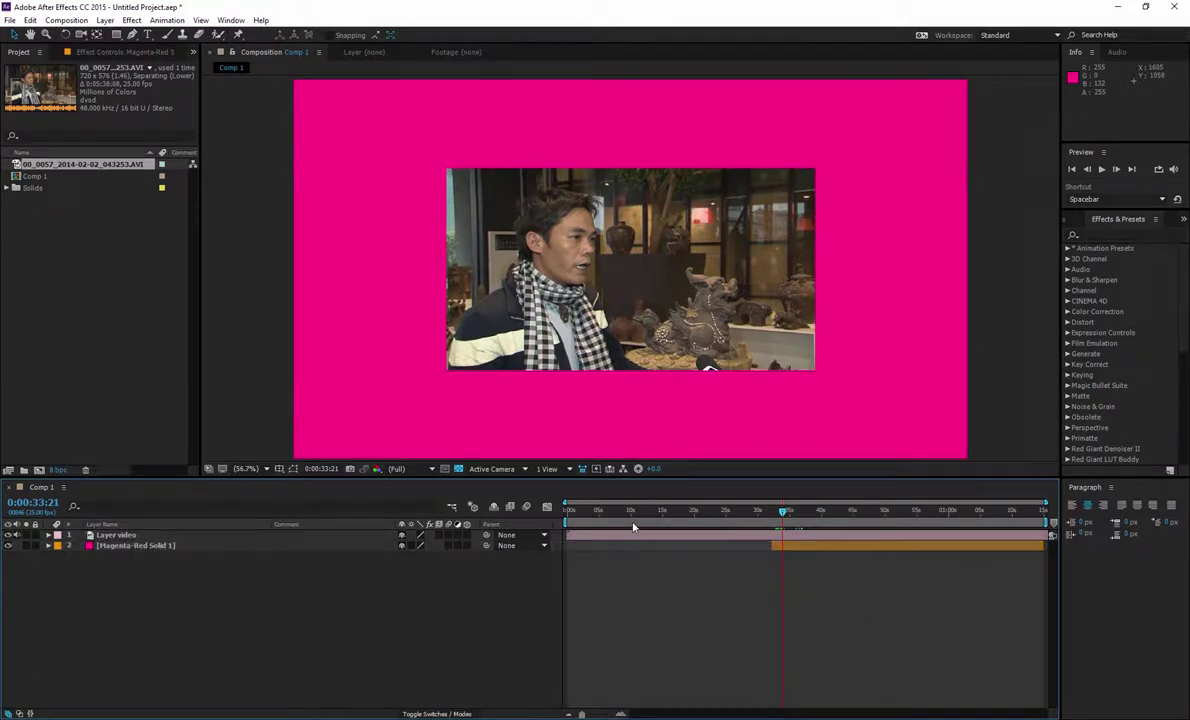
{"action": "left_click", "coordinate": [792, 547]}
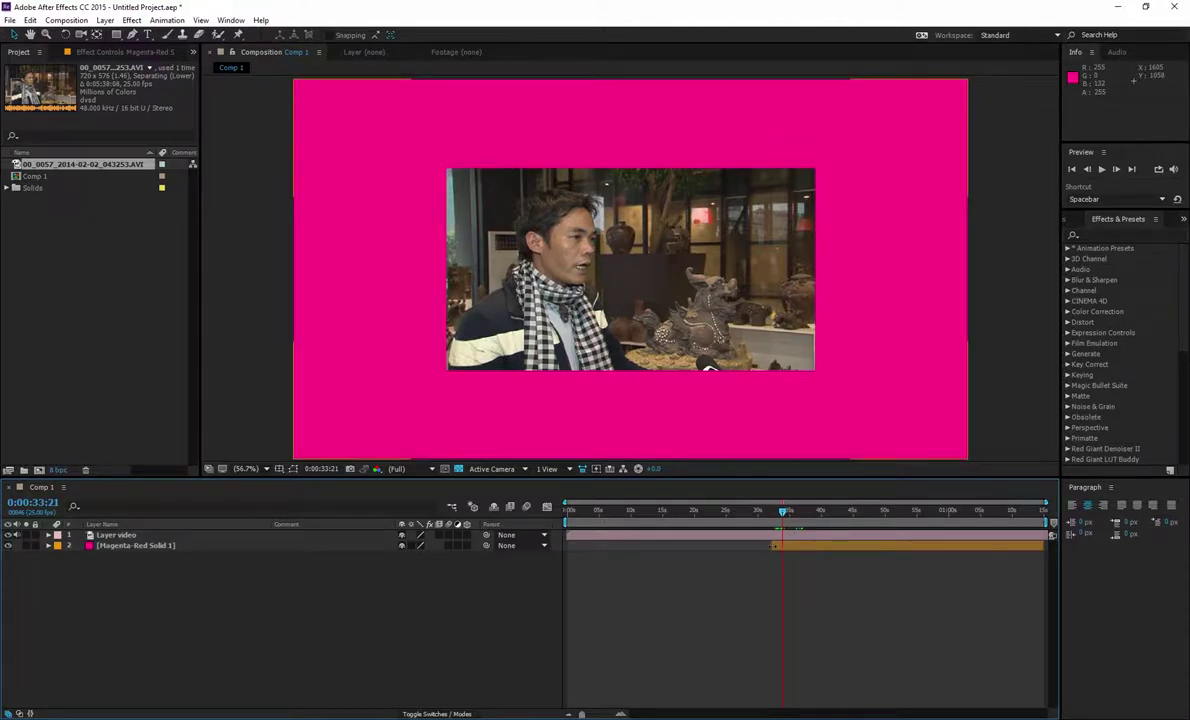
{"action": "left_click_drag", "start_coordinate": [774, 545], "coordinate": [808, 547]}
{"action": "left_click", "coordinate": [687, 511]}
{"action": "mouse_move", "coordinate": [687, 511]}
{"action": "left_mouse_down"}
{"action": "mouse_move", "coordinate": [795, 545]}
{"action": "mouse_move", "coordinate": [660, 547]}
{"action": "left_mouse_up"}
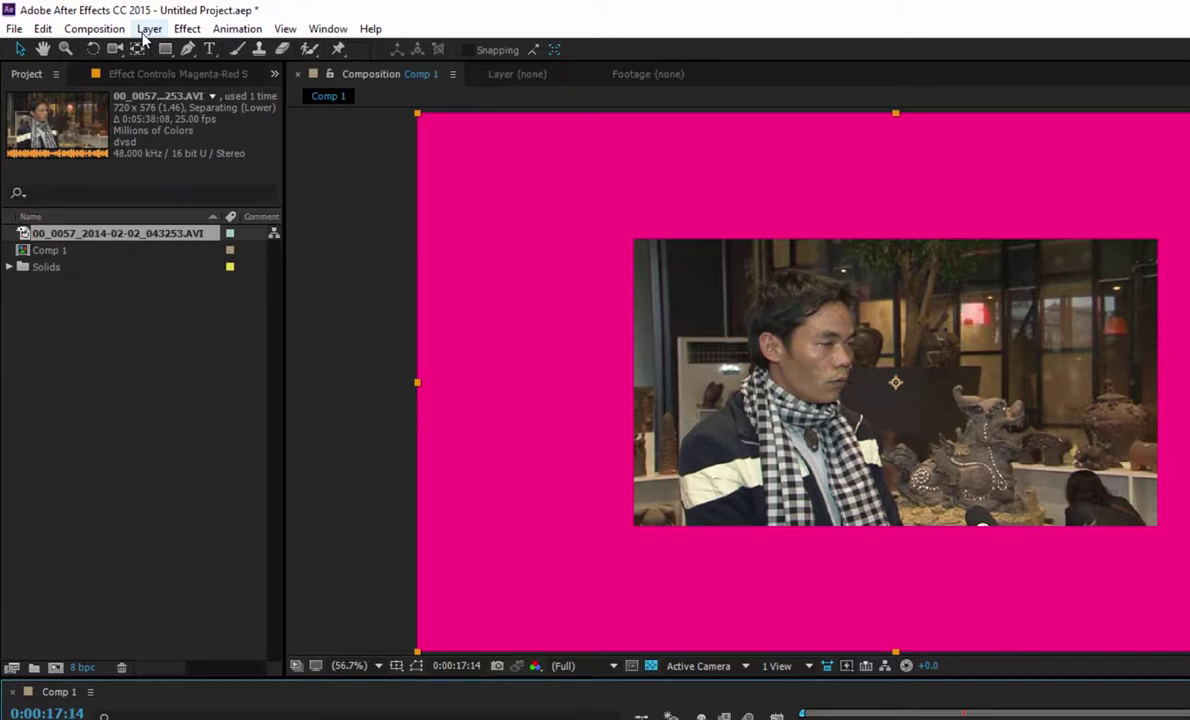
Open Solid Settings for Magenta-Red Solid 1 to view its 1920×1080 px size and colour
{"action": "left_click", "coordinate": [146, 30]}
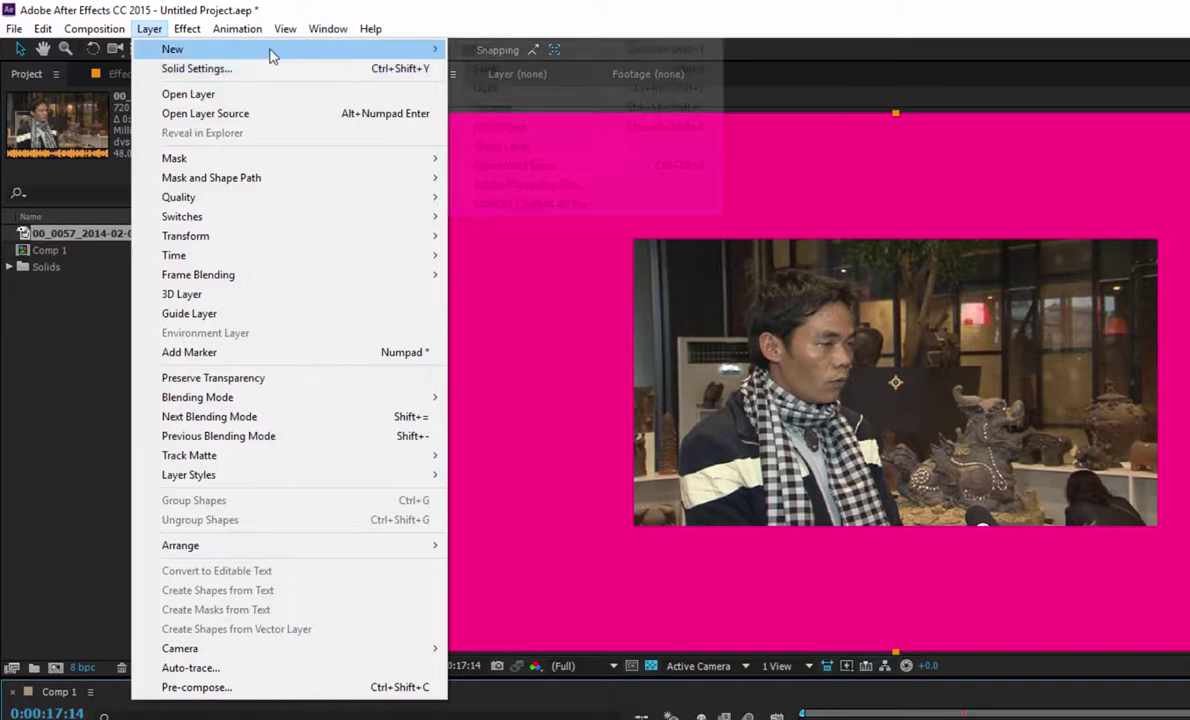
{"action": "mouse_move", "coordinate": [271, 50]}
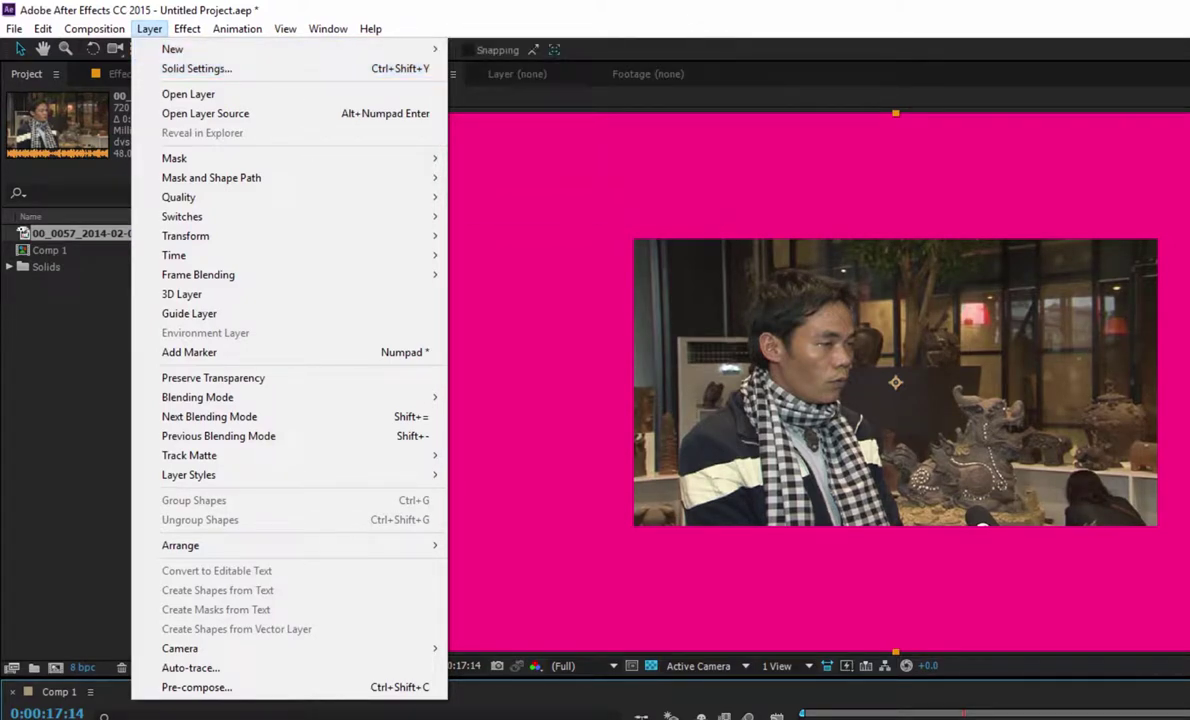
{"action": "left_click", "coordinate": [277, 73]}
{"action": "left_click", "coordinate": [149, 28]}
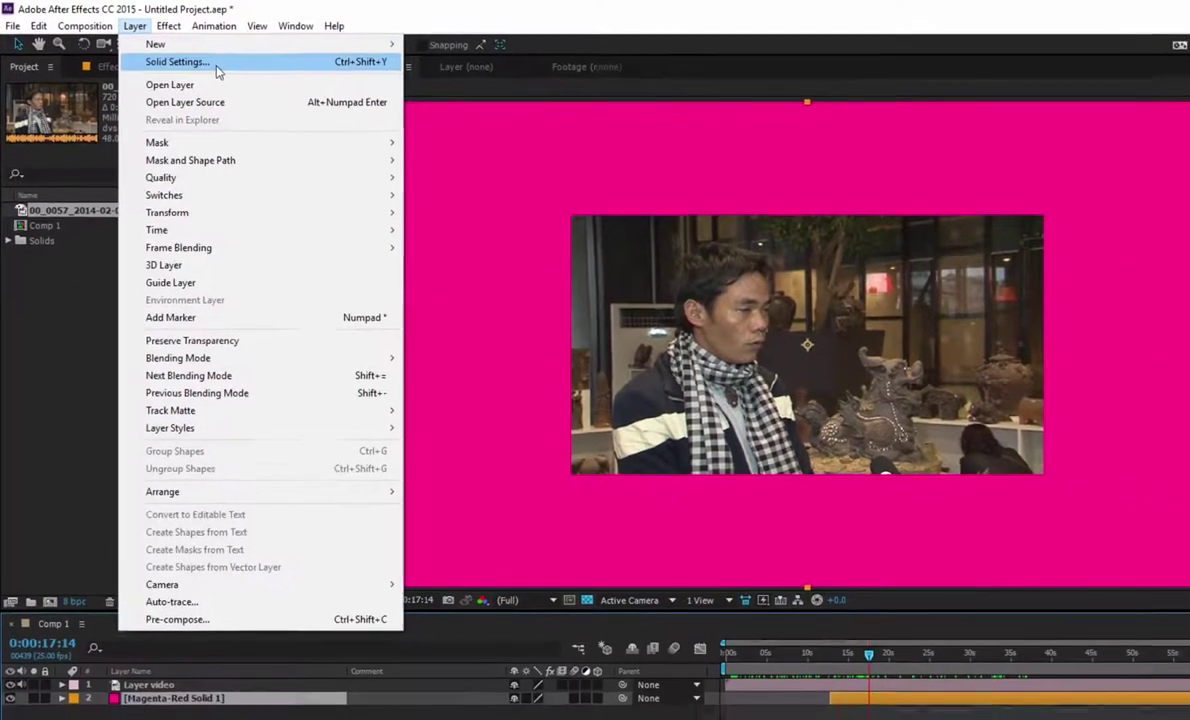
{"action": "left_click", "coordinate": [216, 68]}
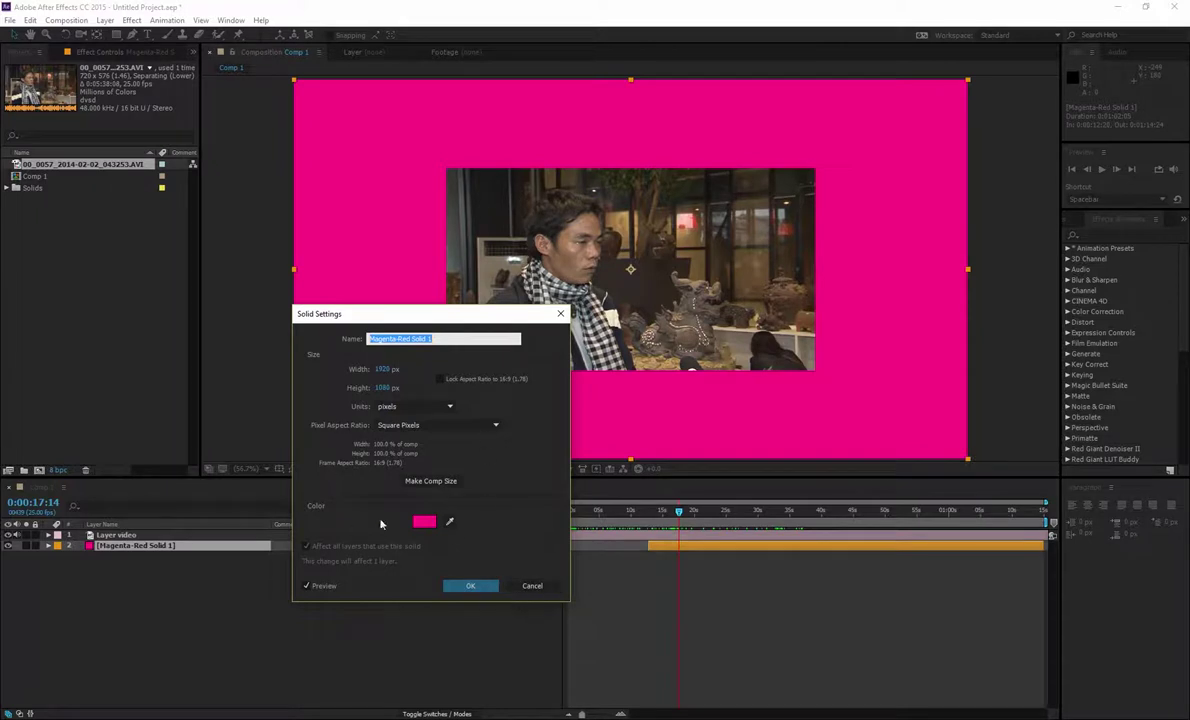
Recolour the solid to a very dark magenta so it becomes Dark Magenta-Red Solid 1
{"action": "left_click", "coordinate": [424, 521]}
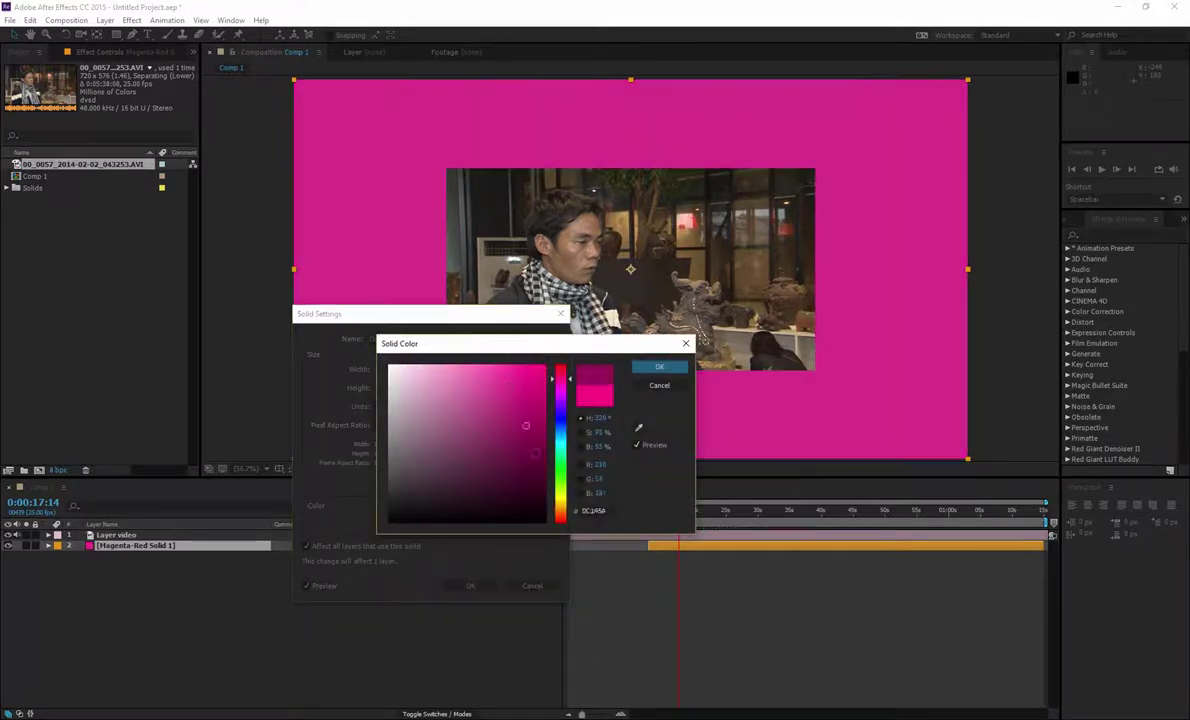
{"action": "left_click", "coordinate": [507, 466]}
{"action": "left_click", "coordinate": [659, 366]}
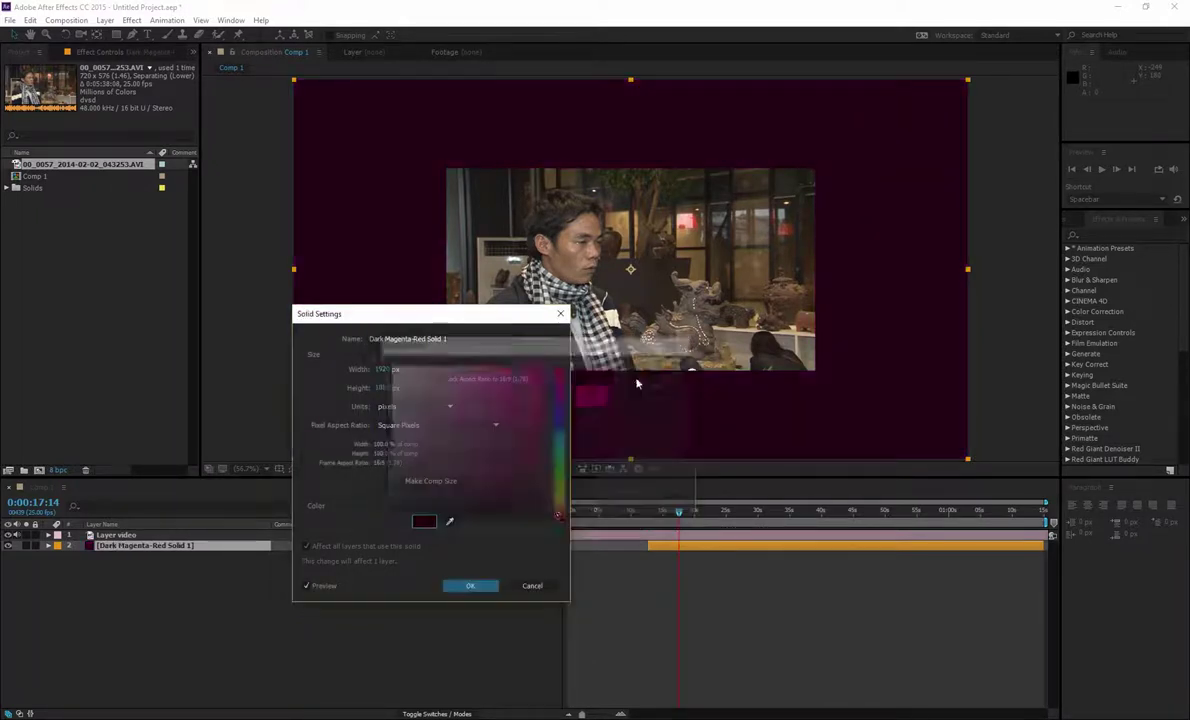
{"action": "left_click", "coordinate": [488, 586]}
{"action": "left_click", "coordinate": [105, 20]}
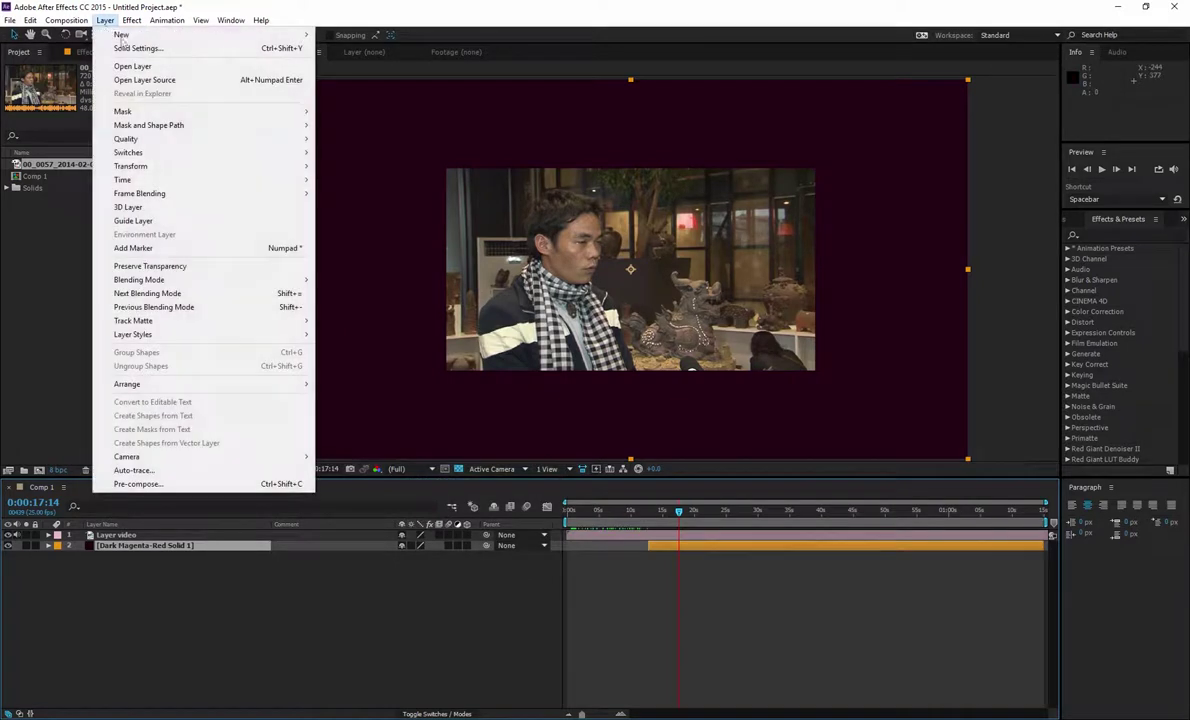
{"action": "mouse_move", "coordinate": [150, 172]}
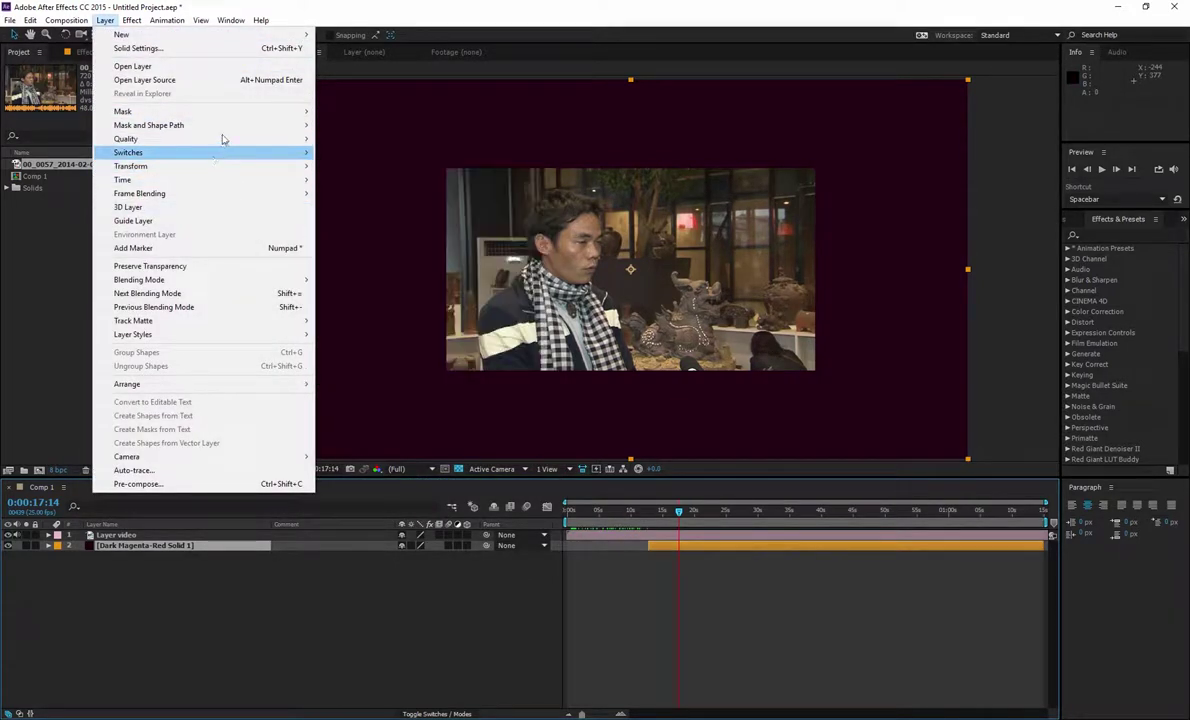
{"action": "mouse_move", "coordinate": [226, 140]}
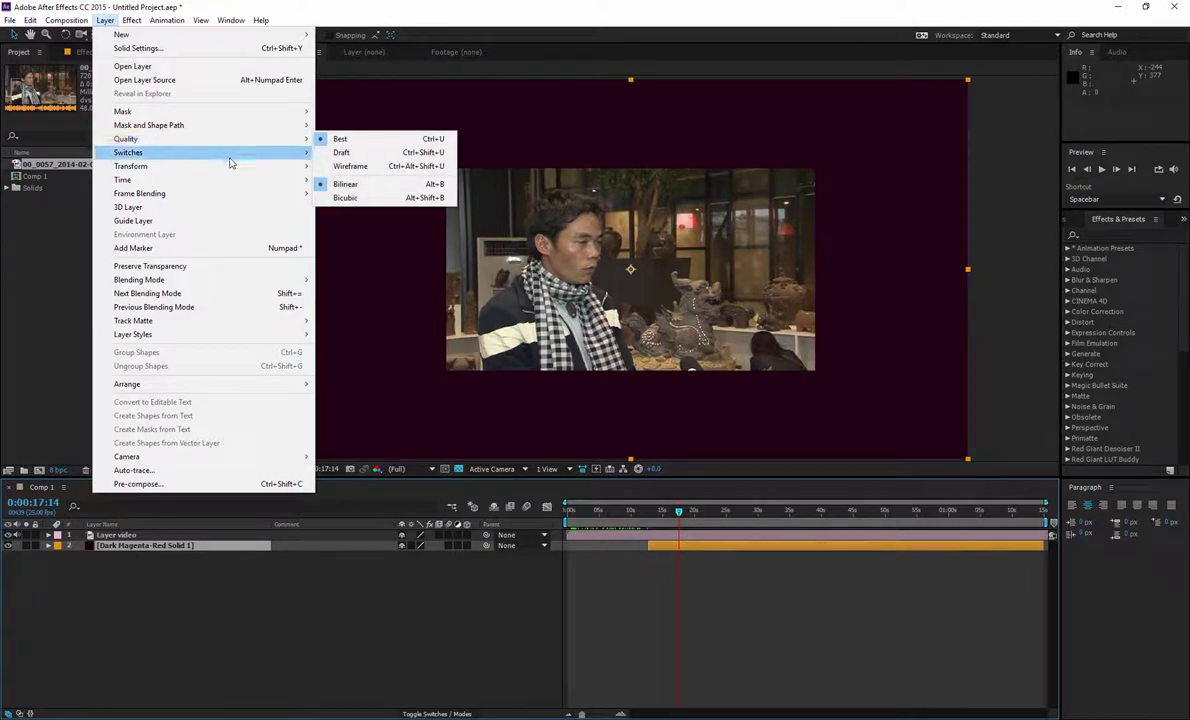
{"action": "mouse_move", "coordinate": [229, 162]}
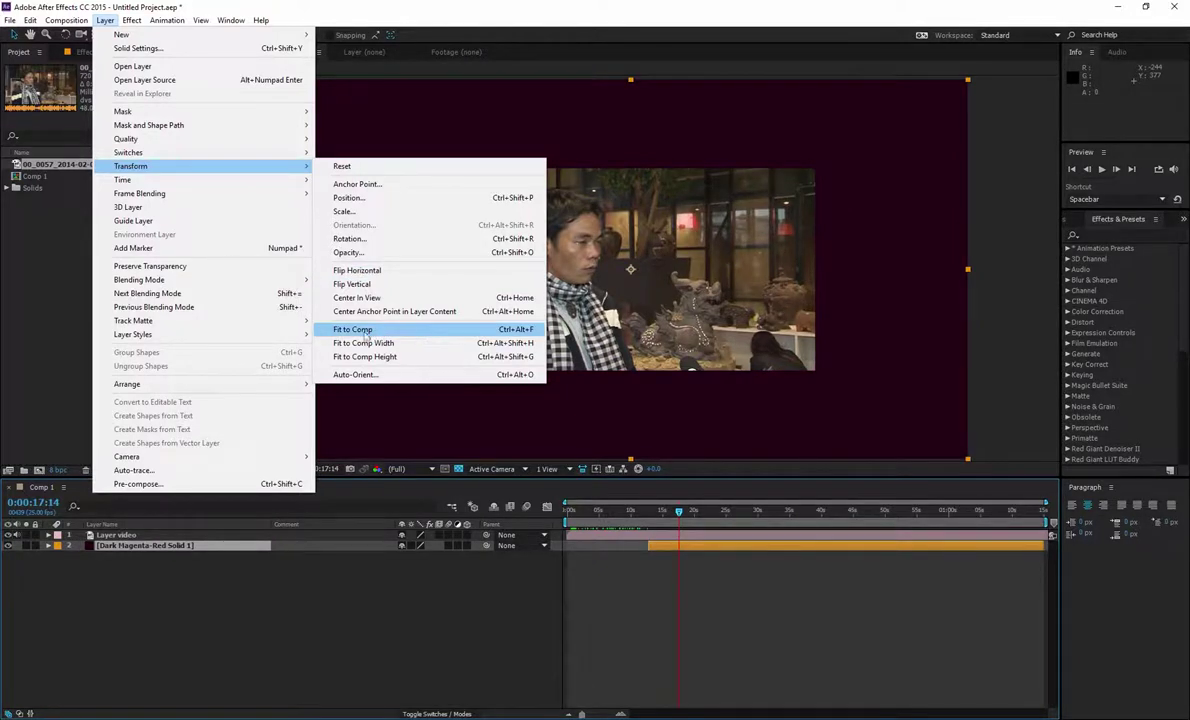
{"action": "left_click", "coordinate": [113, 540]}
Apply Transform > Fit to Comp Width to Layer video, then deselect the layer
{"action": "left_click", "coordinate": [136, 537]}
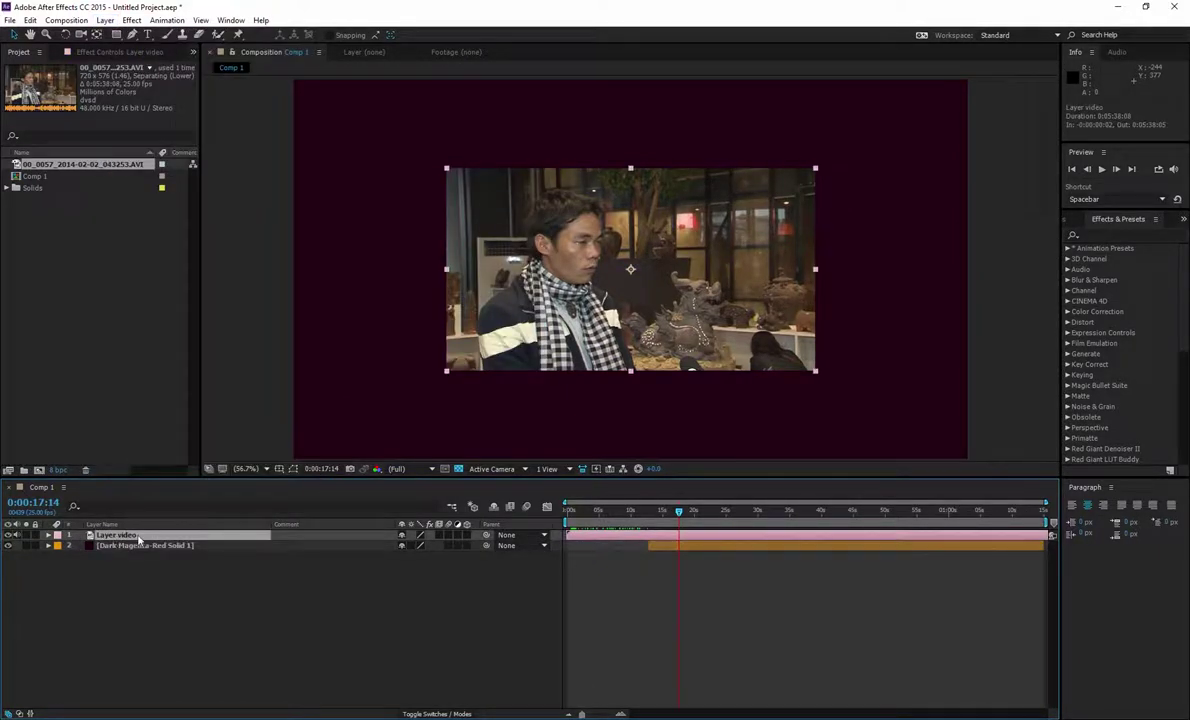
{"action": "right_click", "coordinate": [128, 536]}
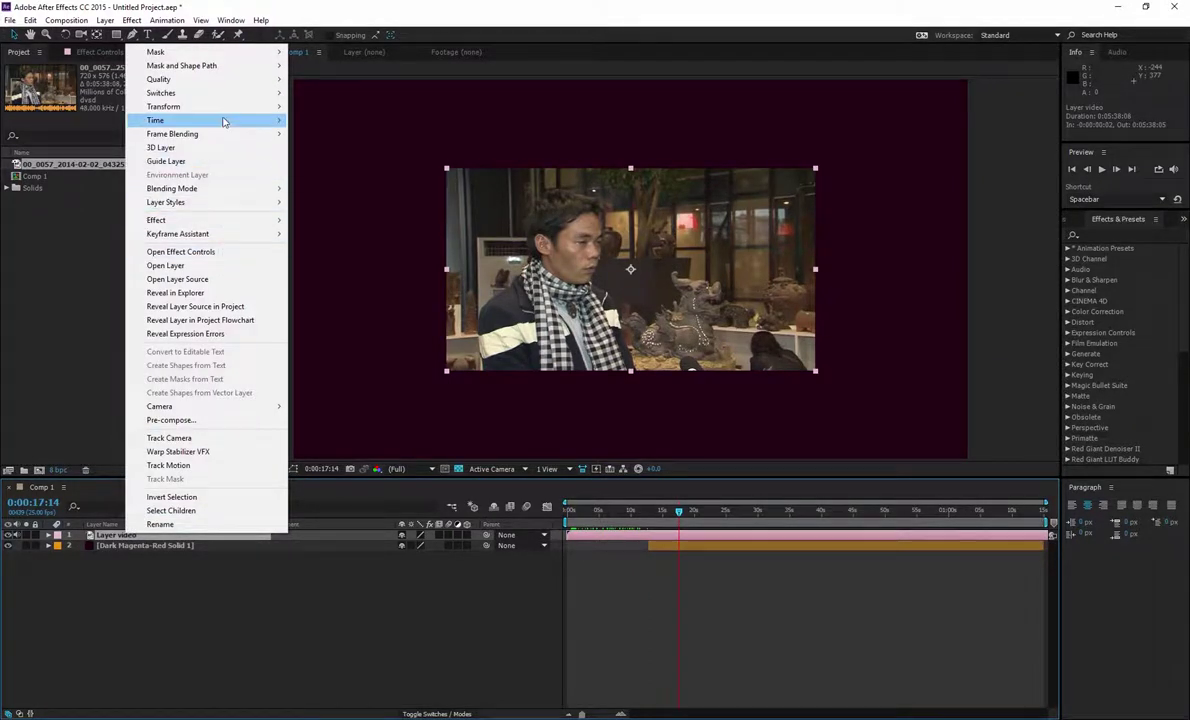
{"action": "mouse_move", "coordinate": [220, 107]}
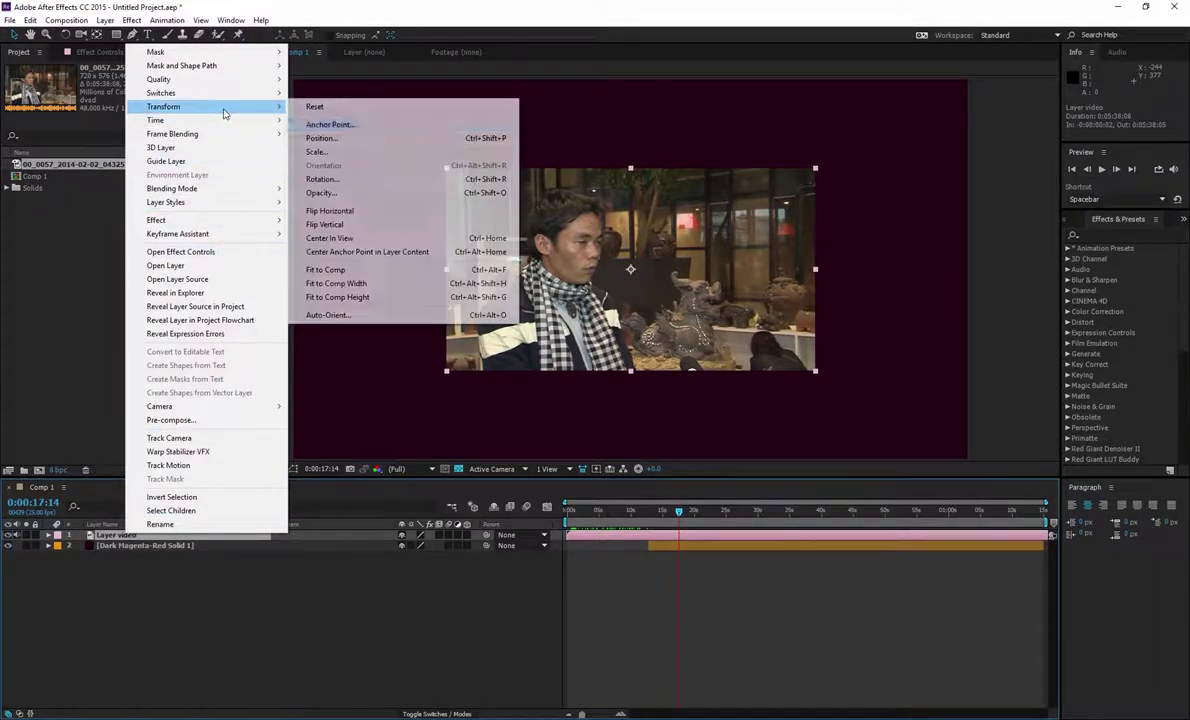
{"action": "left_click", "coordinate": [345, 284]}
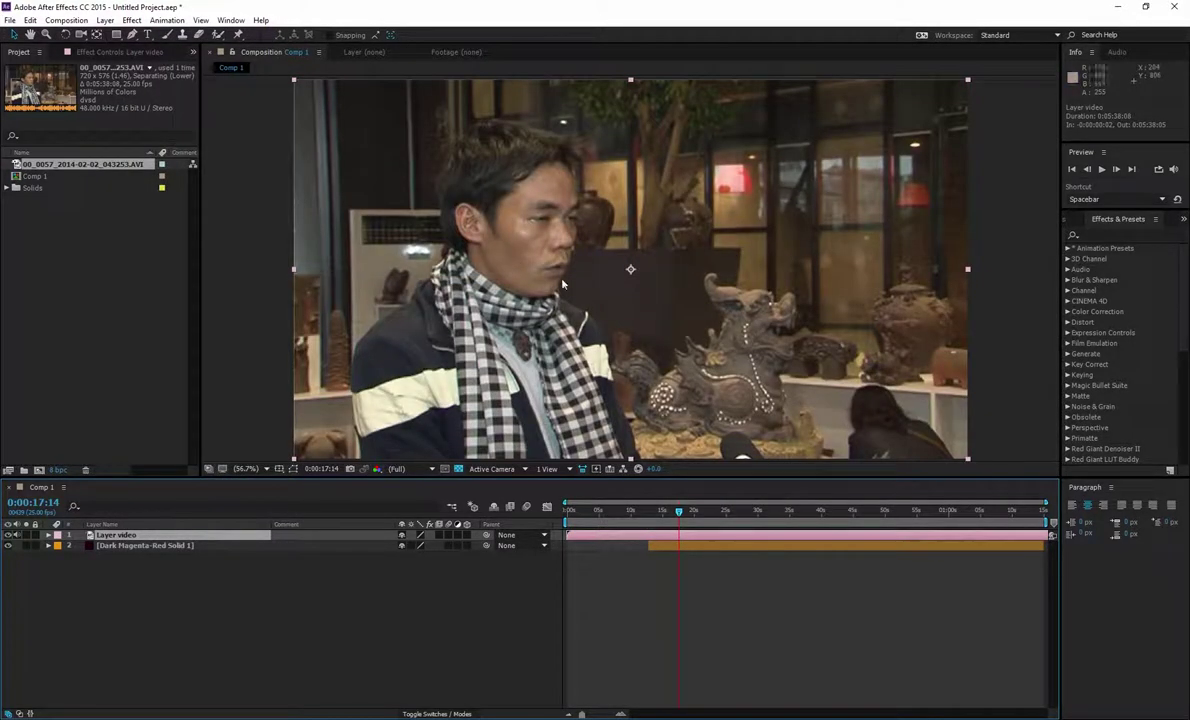
{"action": "left_click", "coordinate": [462, 605]}
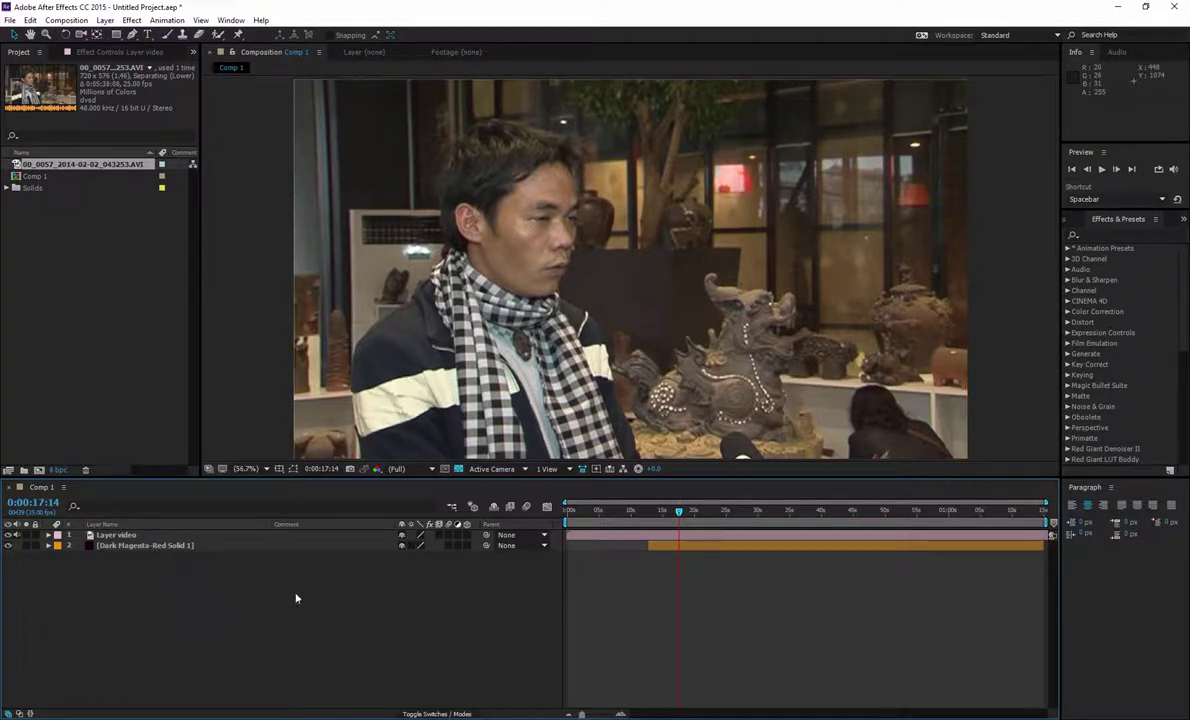
{"action": "left_click", "coordinate": [122, 537]}
{"action": "left_click", "coordinate": [391, 608]}
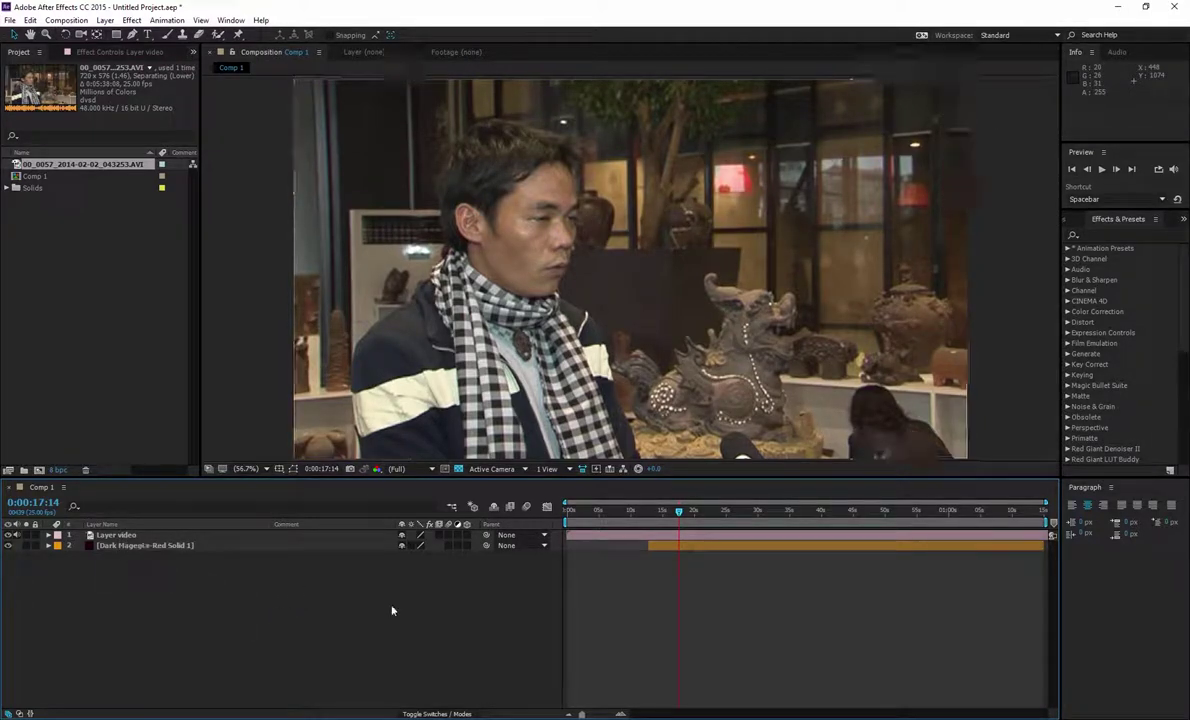